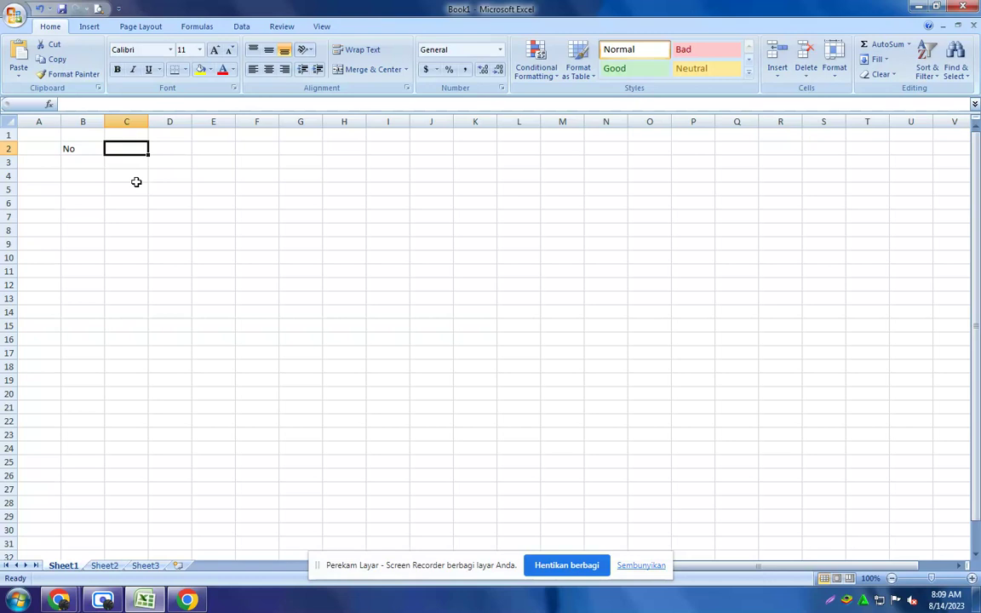
Enter "Jumlah" as the column header in cell C2, beside the No header.
type("U")
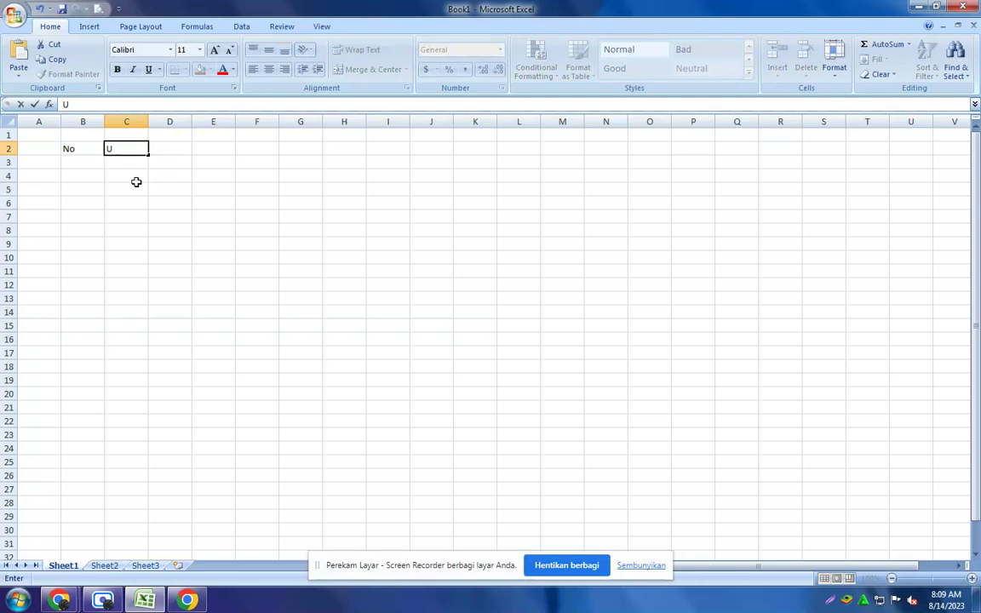
type("RUT")
key("BackSpace")
key("BackSpace")
key("BackSpace")
key("BackSpace")
type("Jumlah")
key("Return")
Start the No column with 1 in B3 and enter the formula =B3+1 in B4.
key("Left")
type("1")
key("Return")
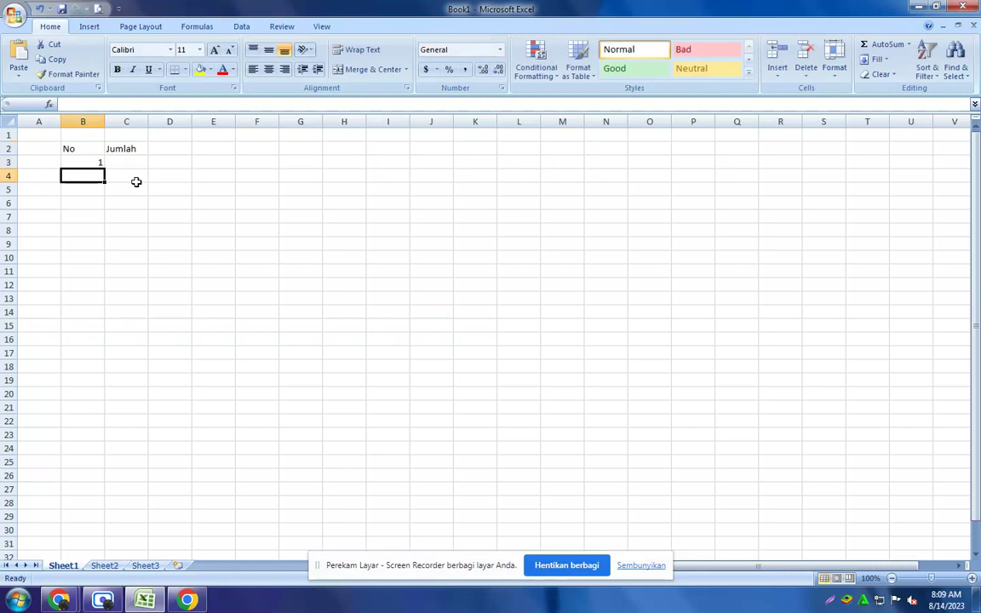
type("=")
key("Up")
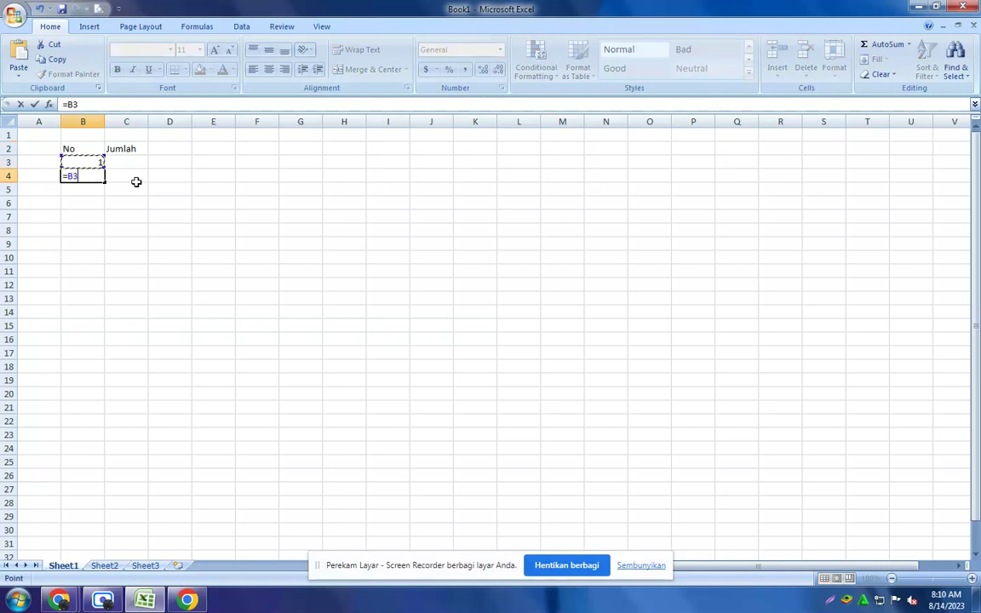
type("+1")
key("Return")
Copy the numbering formula from B4 down through B14.
key("Up")
key("ctrl+c")
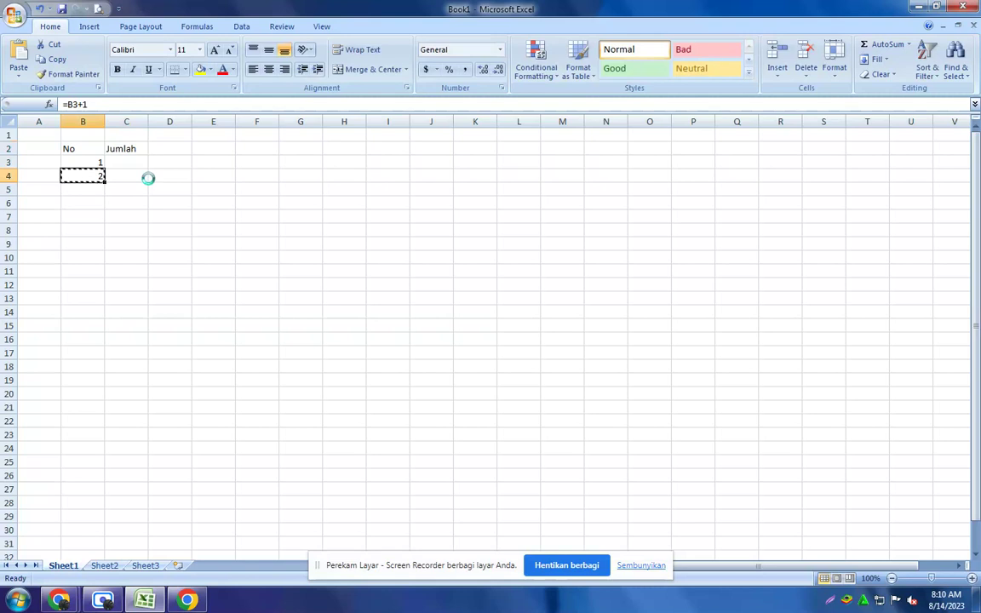
key("Down")
key("shift+Down")
key("shift+Down")
key("shift+Down")
key("shift+Down")
key("shift+Down")
key("shift+Down")
key("shift+Down")
key("shift+Down")
key("shift+Down")
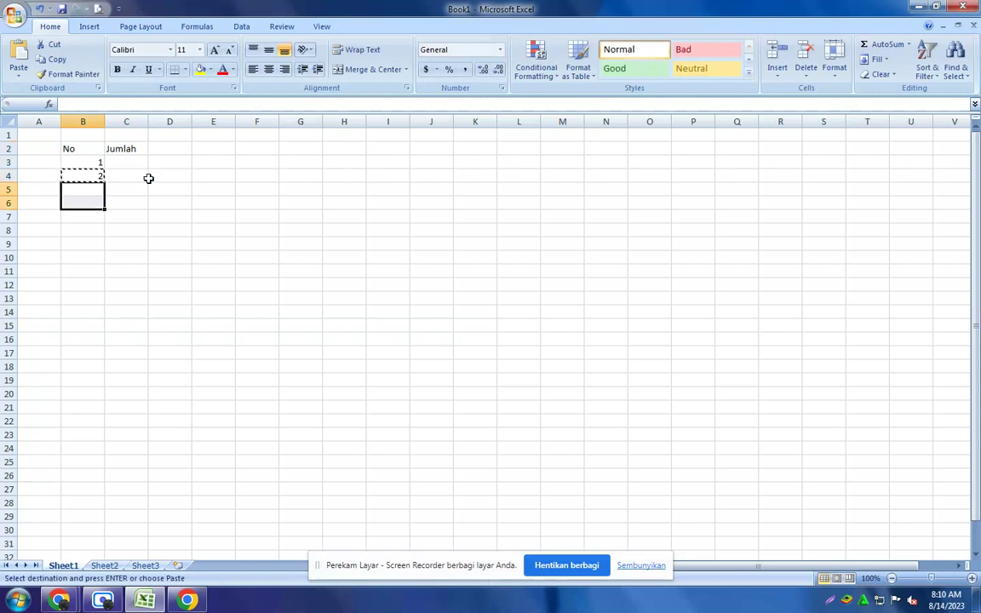
key("ctrl+v")
key("Down")
key("Down")
key("Down")
key("Down")
key("Down")
key("Down")
key("Down")
key("Down")
key("Down")
key("Down")
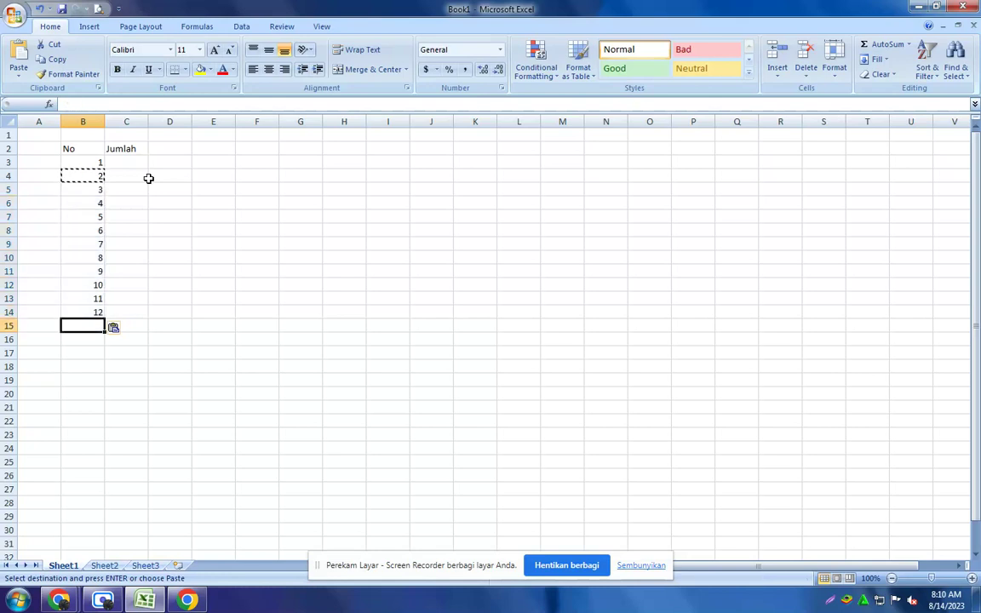
Delete the extra numbers in B13:B14 so the No column ends at 10.
key("Up")
key("Up")
key("shift+Down")
key("Delete")
Enter 1 as the first value in cell C3.
left_click(124, 158)
type("1")
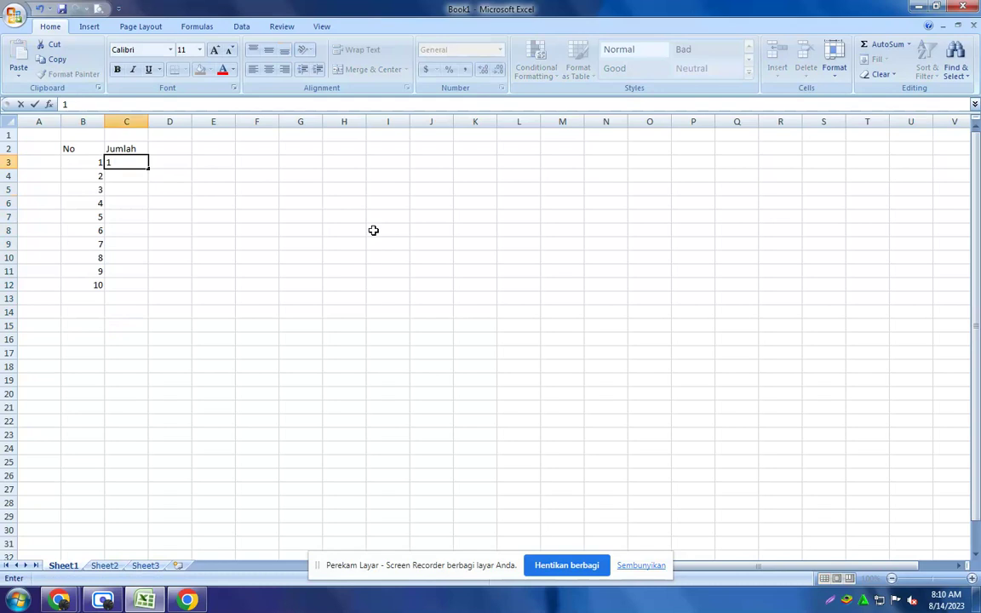
left_click(124, 176)
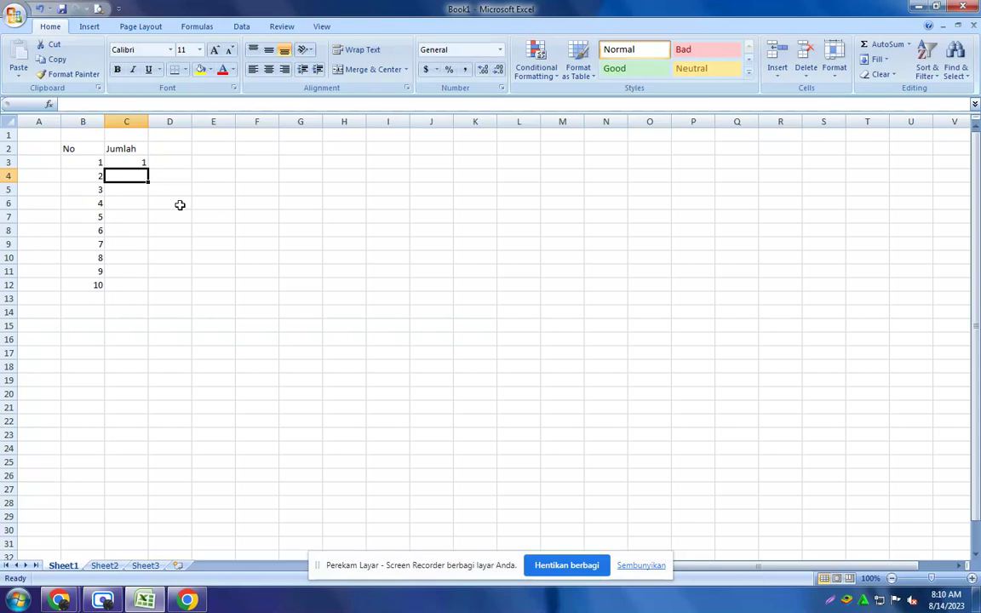
Replace the header in C2 with "Angka Pertama" and fit column C's width to the text.
left_click(175, 147)
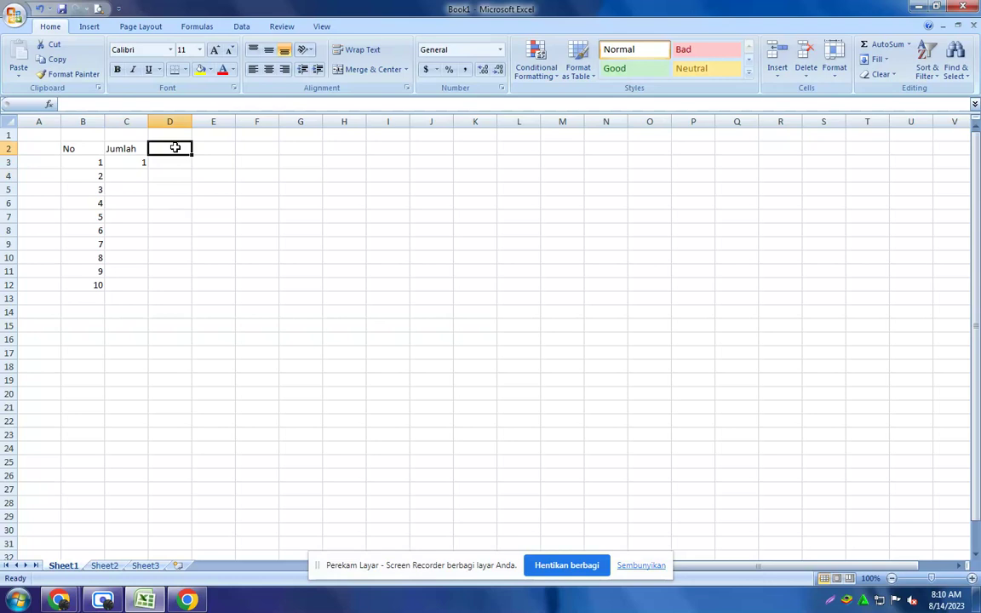
left_click(141, 150)
type("Angka")
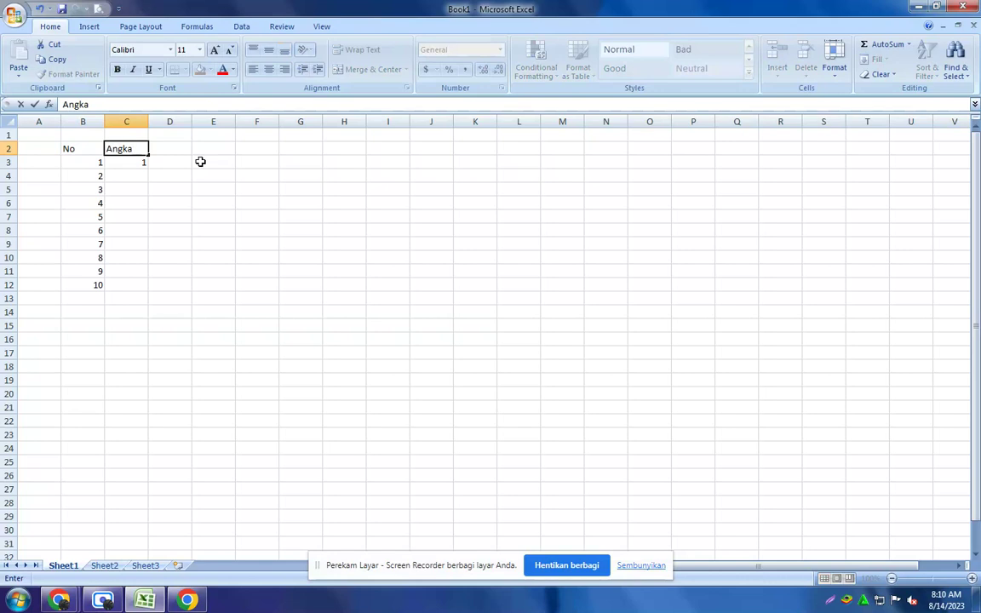
type(" Pertama")
key("Tab")
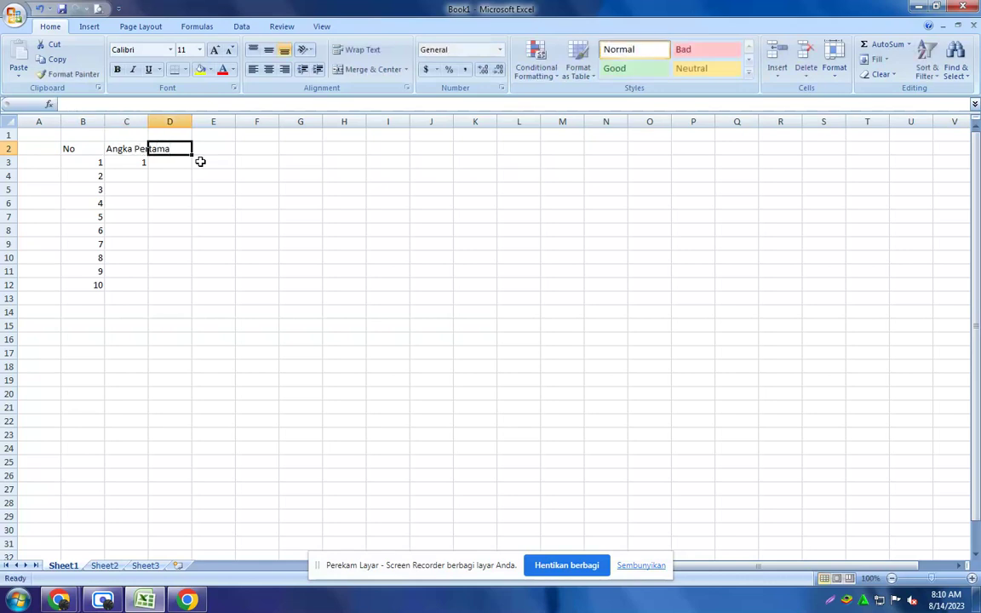
double_click(148, 122)
Enter the header "Angka Kedua" in D2 and fit column D's width to the text.
type("A")
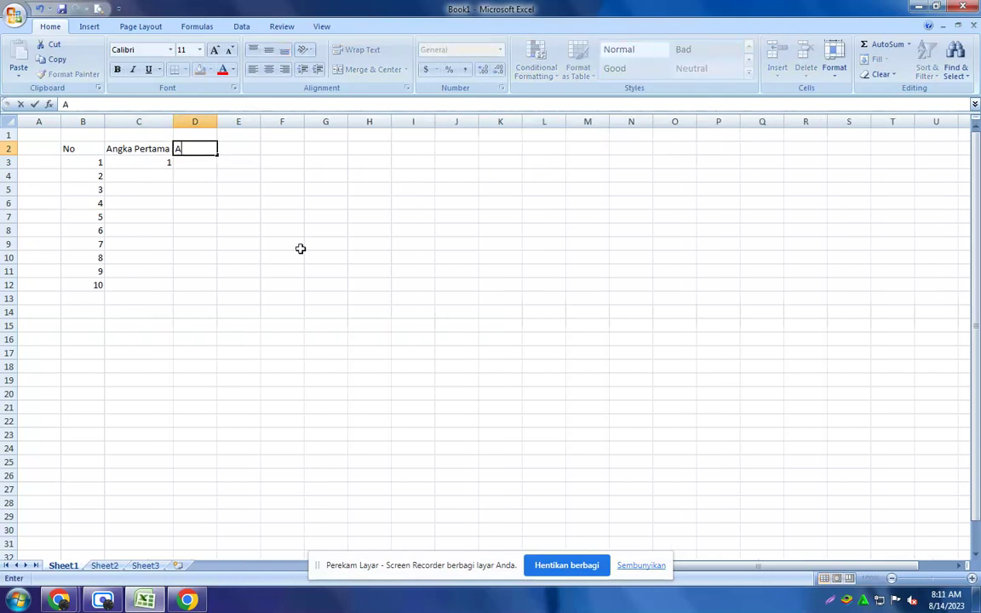
type("ngka Kedua")
left_click(310, 230)
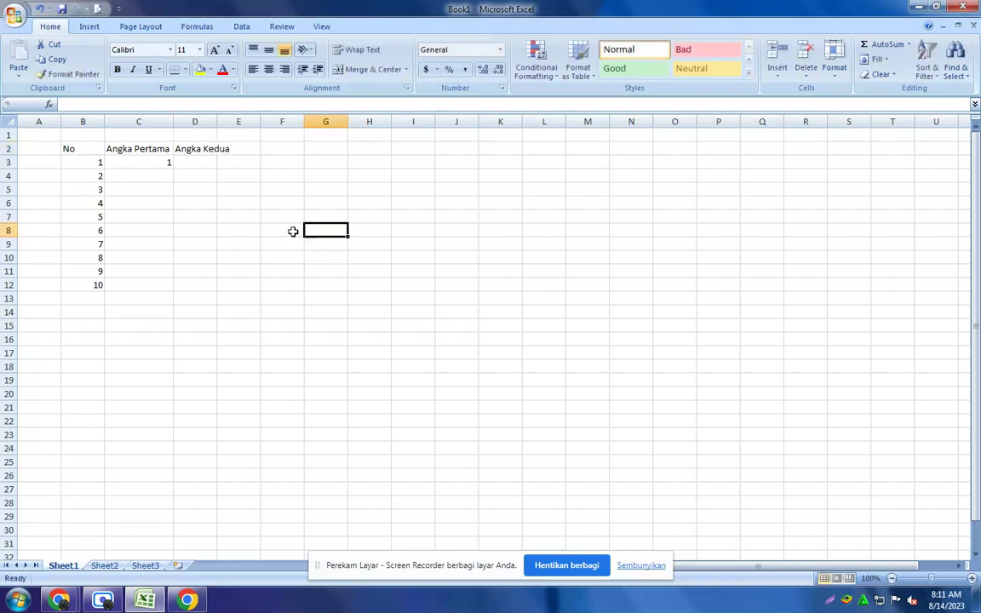
double_click(217, 120)
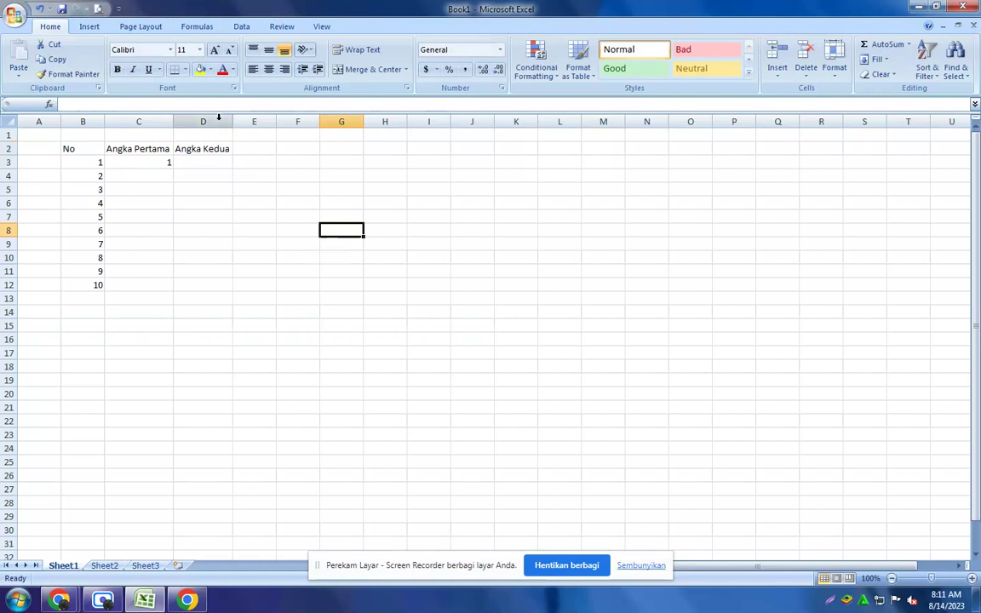
Enter the formula =C3+1 in C4 under Angka Pertama.
left_click(145, 176)
type("=")
key("Up")
type("+1")
key("Return")
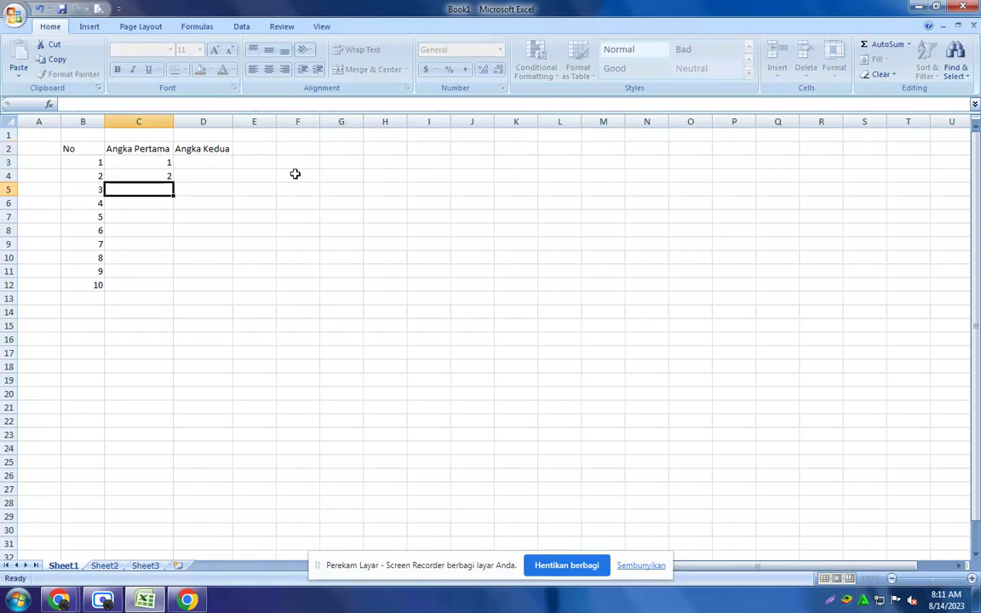
Copy the formula from C4 into C5:C12 to complete the Angka Pertama column.
key("Up")
key("ctrl+c")
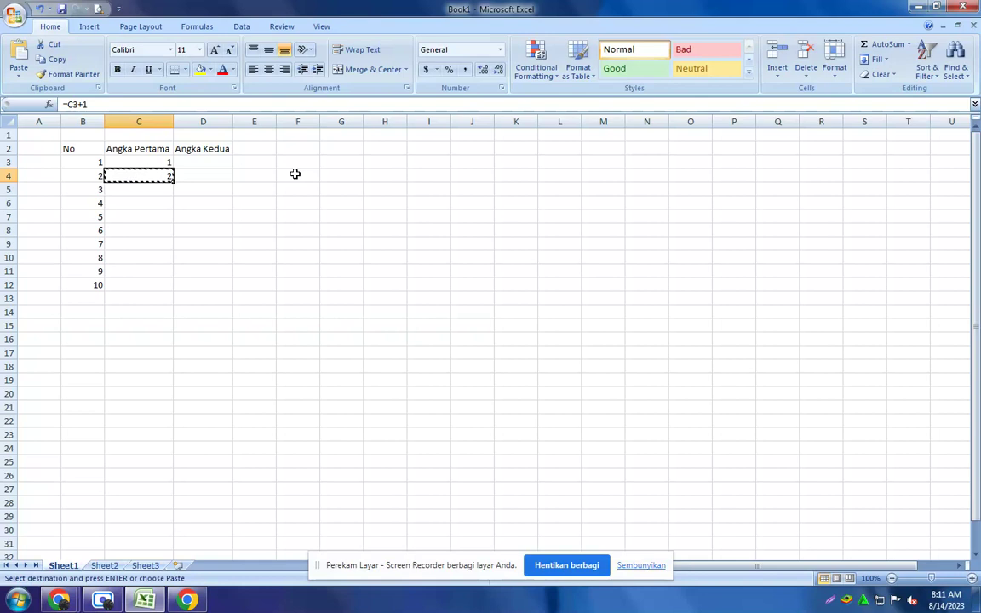
key("Down")
key("shift+Down")
key("shift+Down")
key("shift+Down")
key("shift+Down")
key("shift+Down")
key("shift+Down")
key("shift+Down")
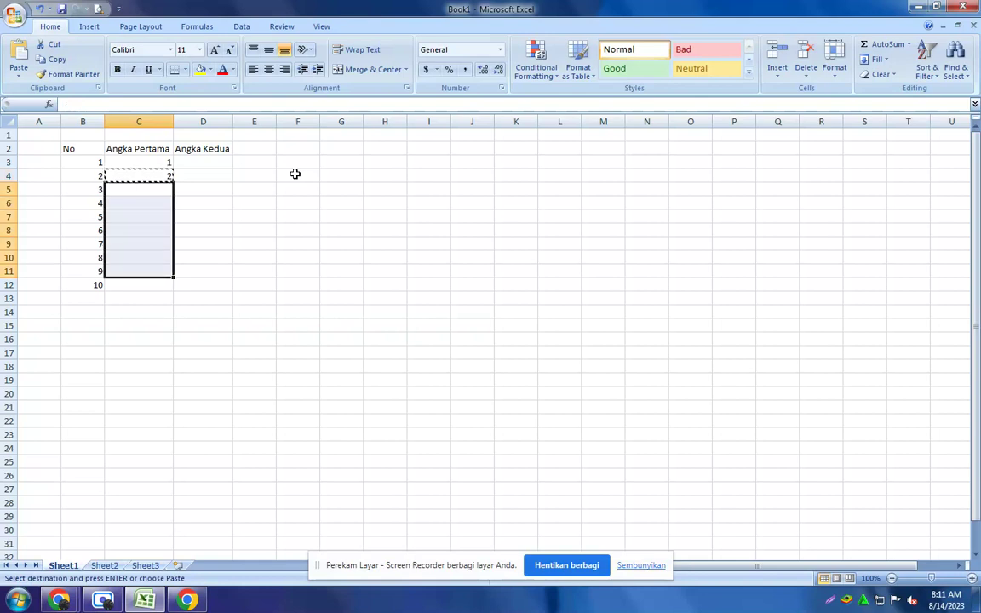
key("ctrl+v")
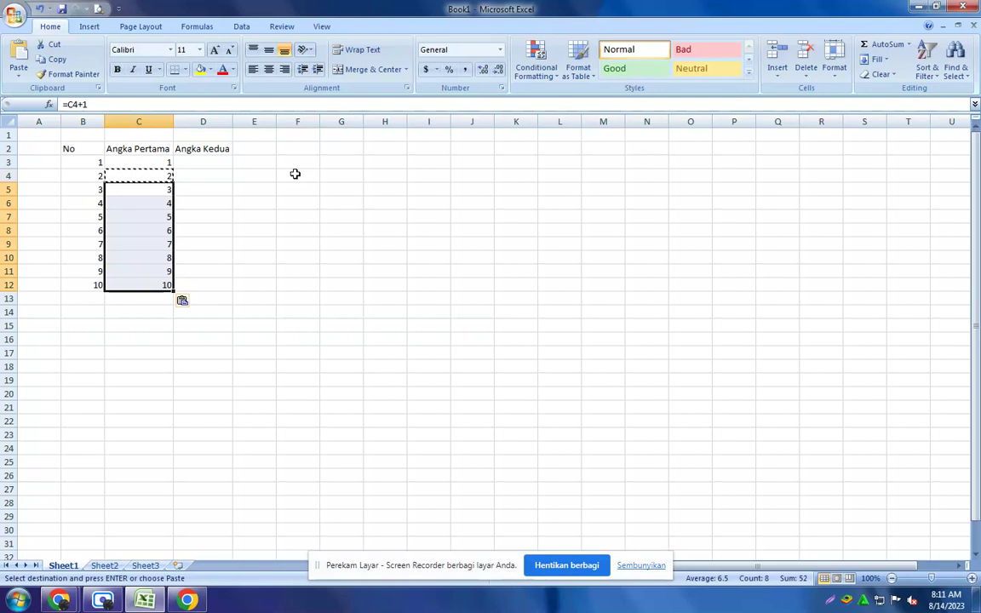
Enter 3 in D3 and the formula =D3+2 in D4 under Angka Kedua.
double_click(214, 164)
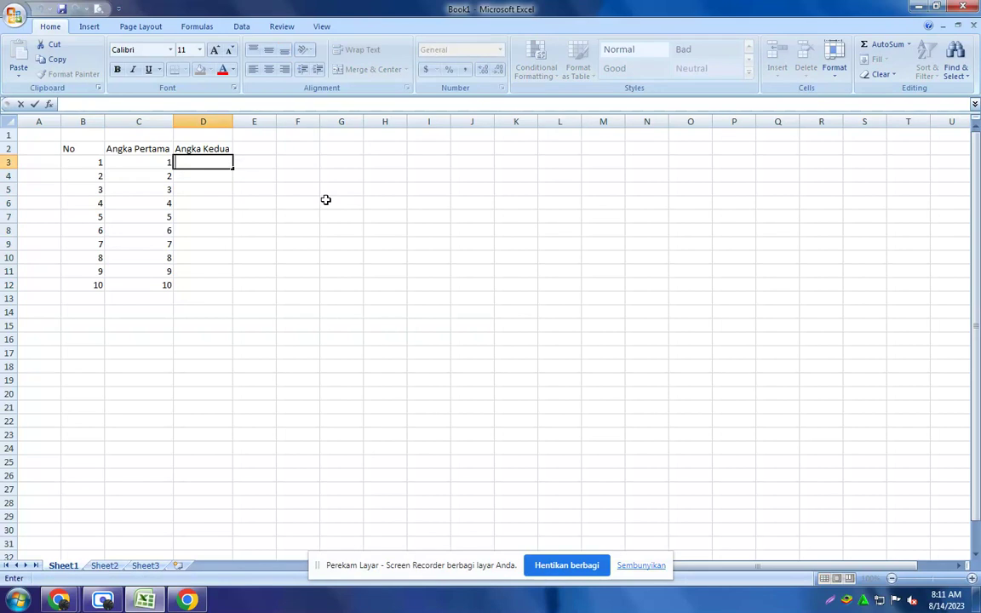
type("3")
key("Return")
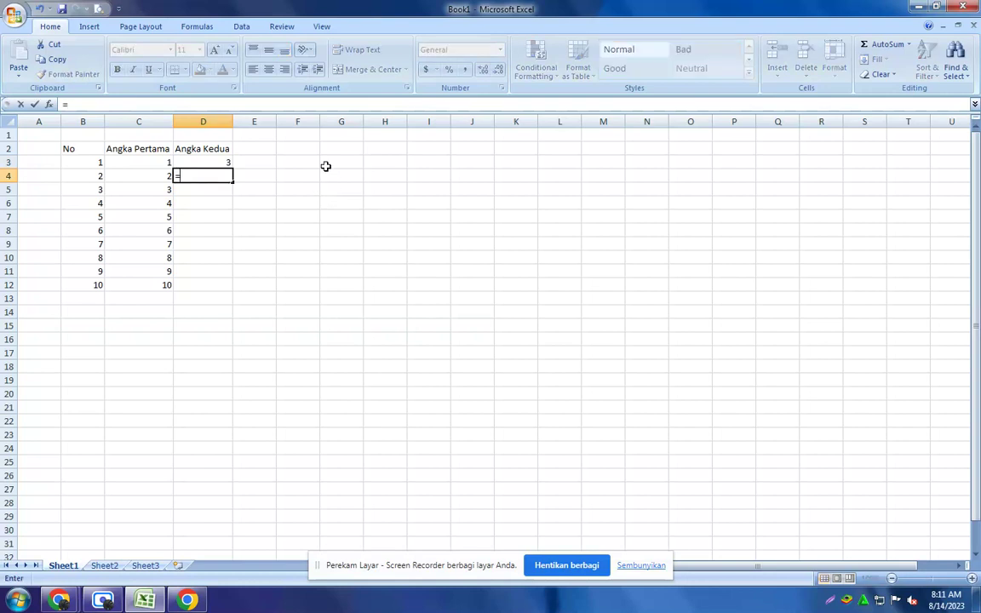
type("=D3+")
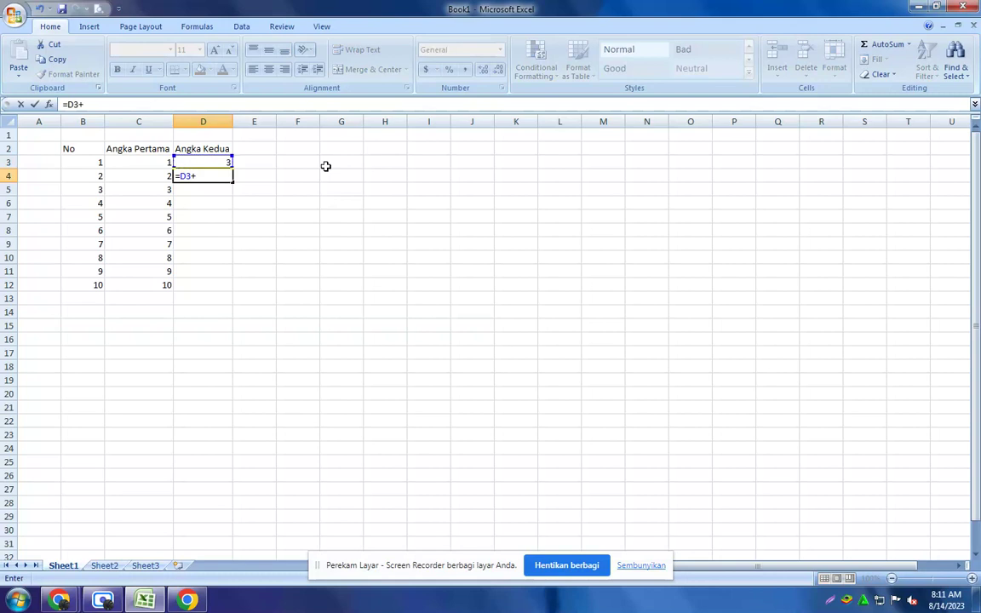
type("2")
key("Return")
Copy the formula from D4 into D5:D12 to complete the Angka Kedua column.
key("Up")
key("ctrl+c")
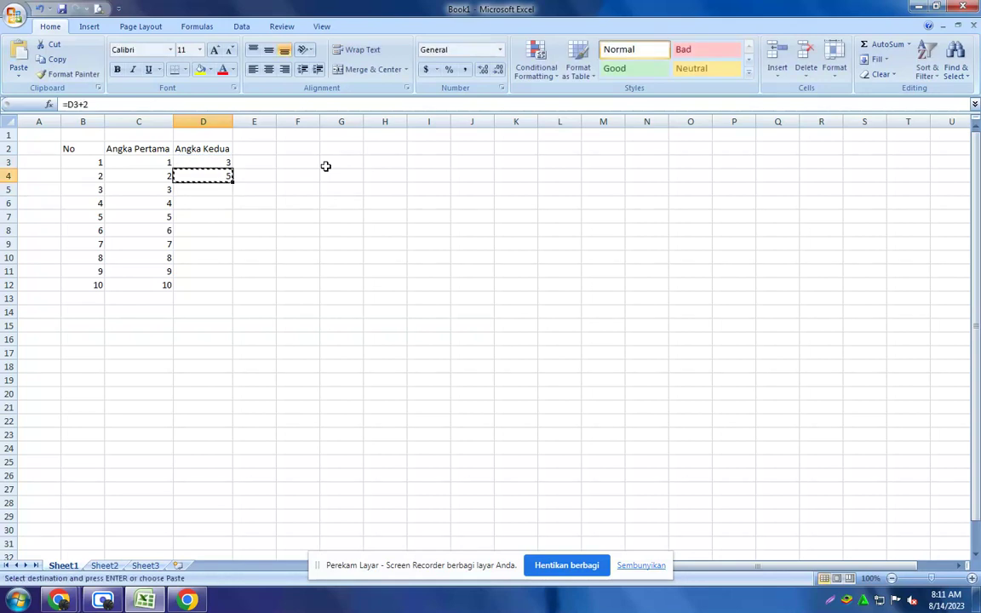
key("Down")
key("shift+Down")
key("shift+Down")
key("shift+Down")
key("shift+Down")
key("shift+Down")
key("shift+Down")
key("shift+Down")
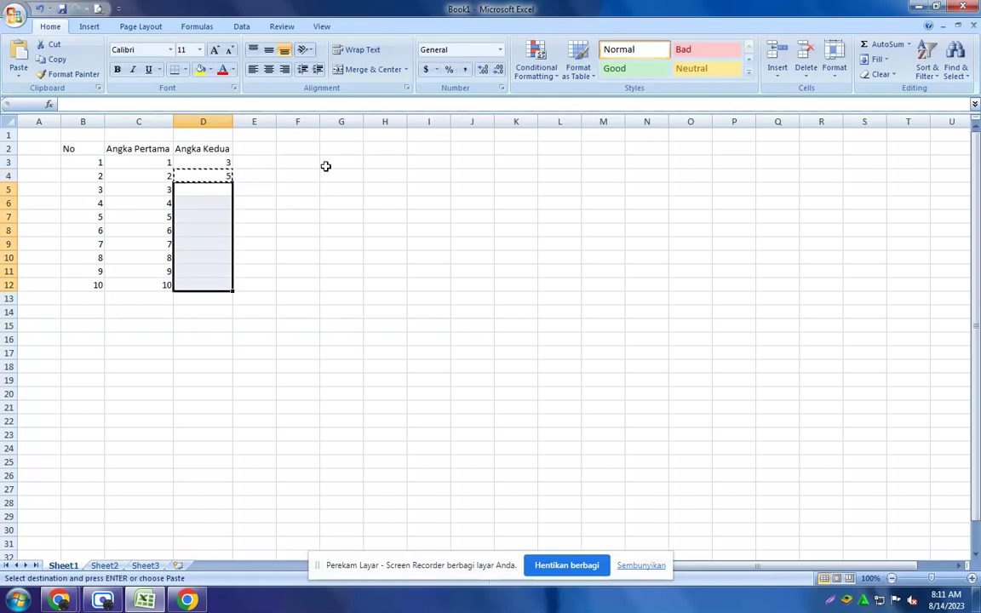
key("ctrl+v")
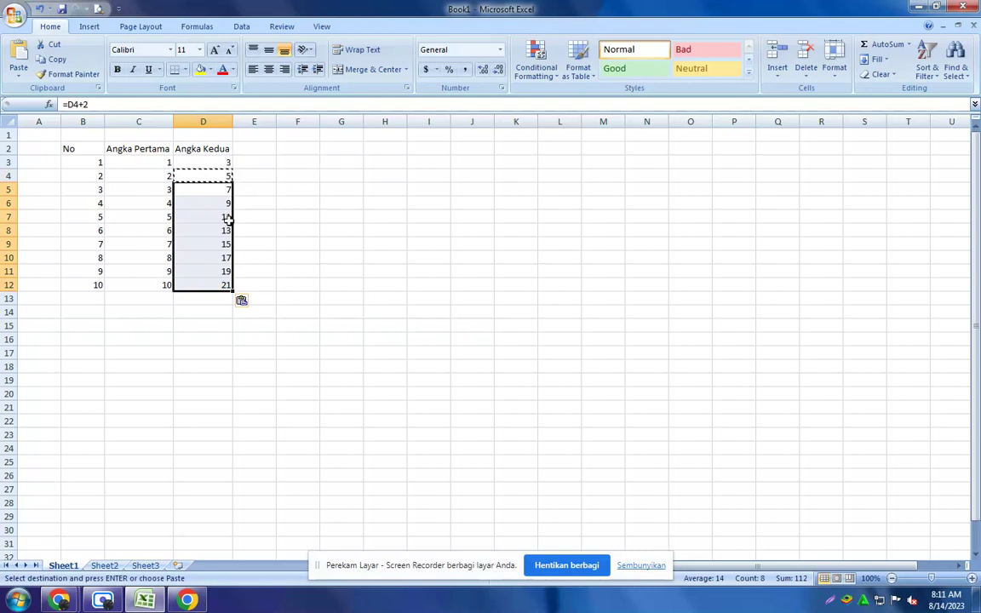
Enter the header "Total" in cell E2, beside Angka Kedua.
left_click(286, 272)
left_click(258, 161)
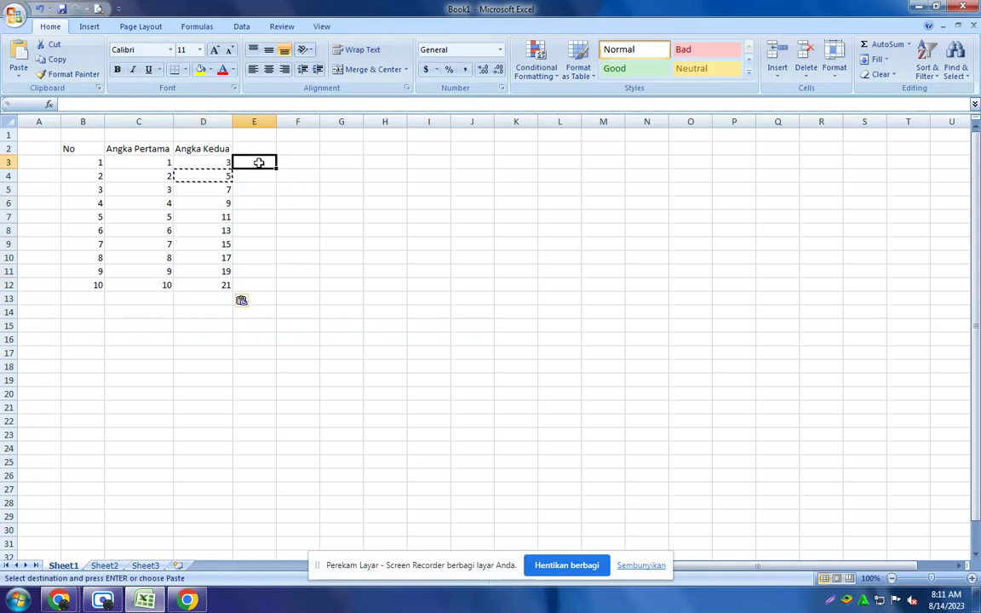
left_click(256, 147)
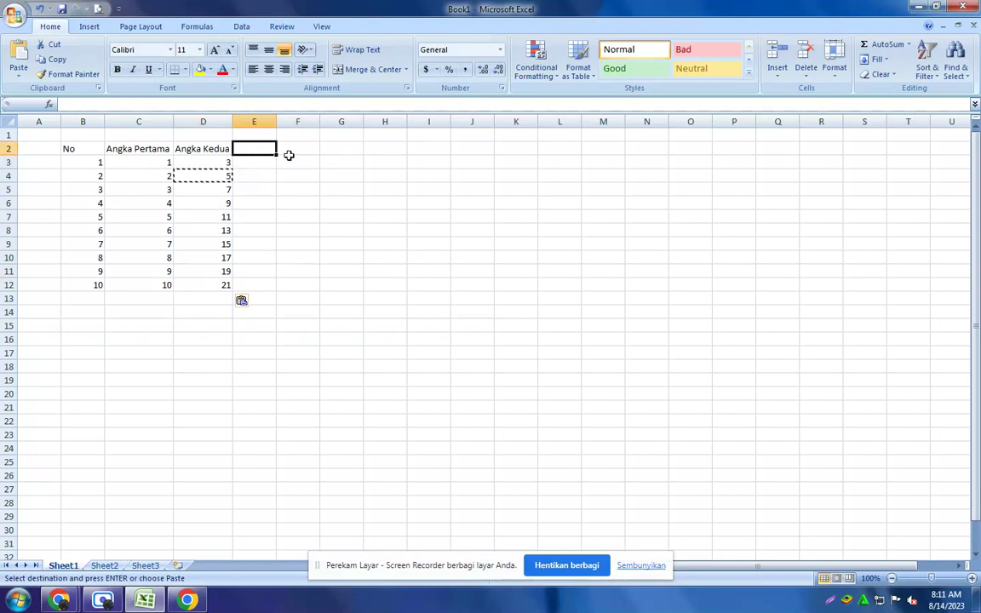
type("T")
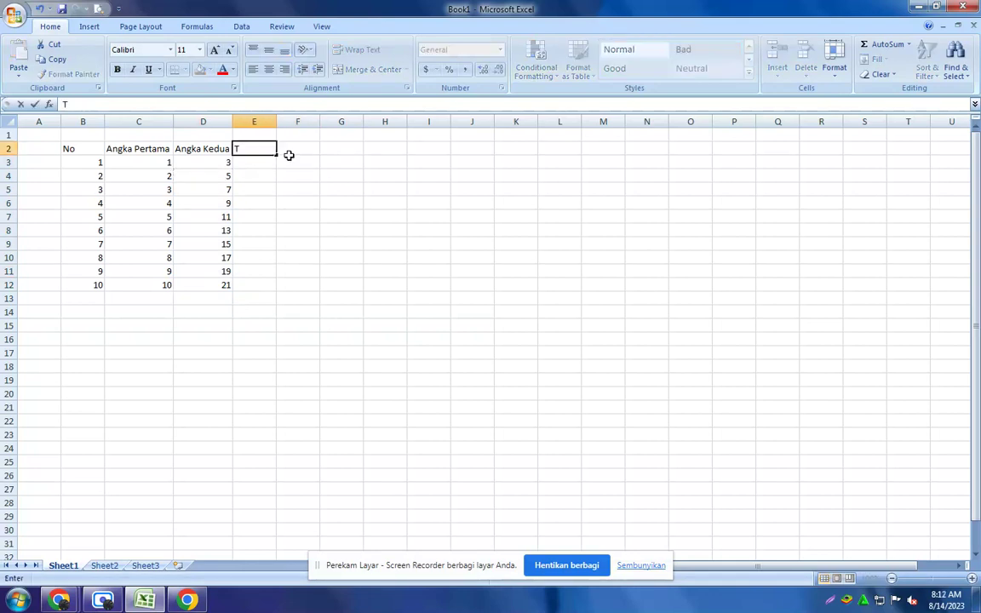
type("otal")
key("ctrl+Return")
key("Return")
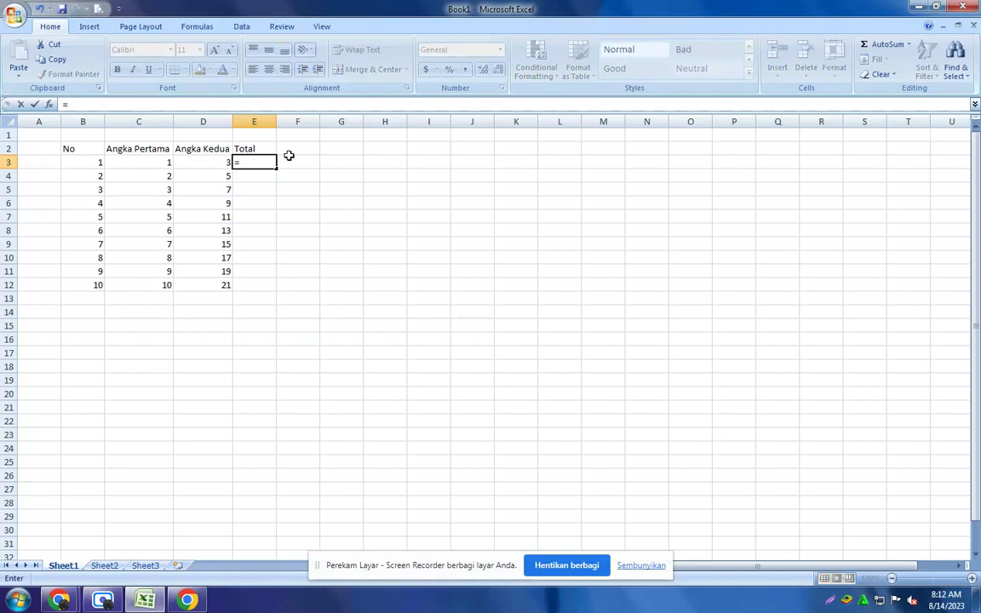
Enter the formula =C3+D3 in E3 to add the row's two numbers.
type("=")
key("Left")
key("Left")
type("+")
key("Left")
key("Return")
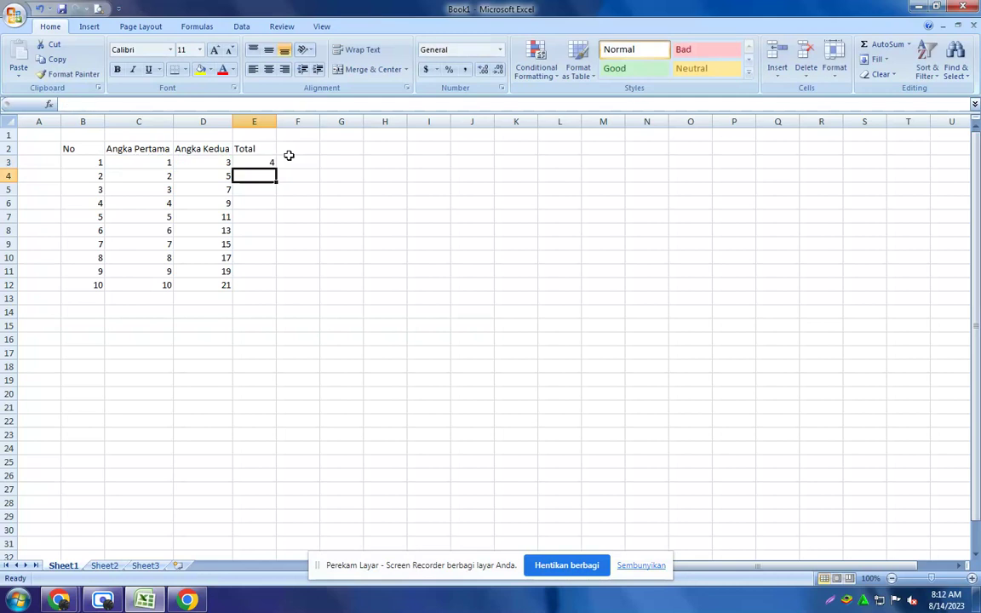
Copy the addition formula from E3 into E4:E12.
key("Up")
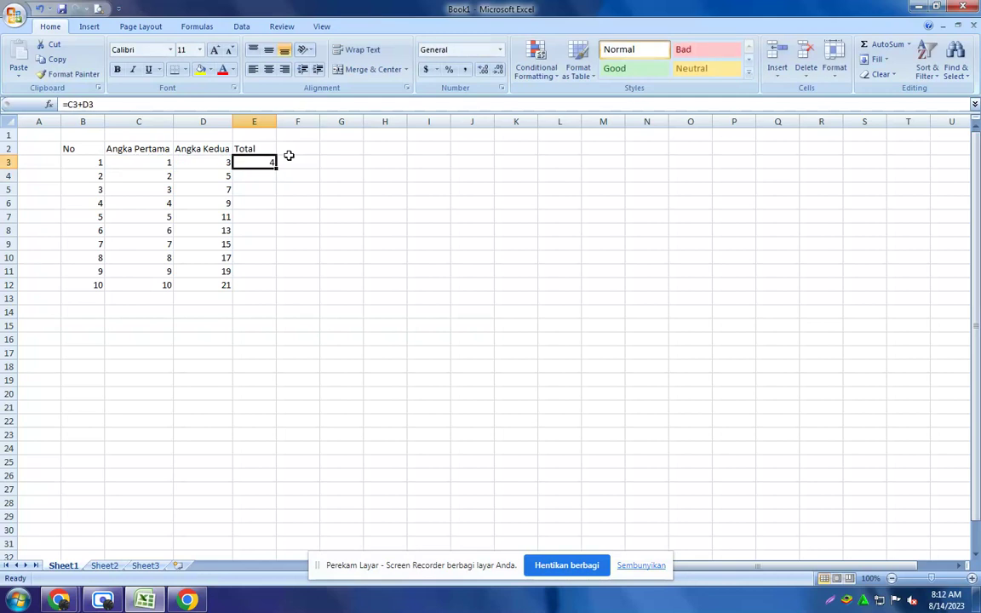
key("ctrl+c")
key("Down")
key("shift+Down")
key("shift+Down")
key("shift+Down")
key("shift+Down")
key("shift+Down")
key("shift+Down")
key("shift+Down")
key("shift+Down")
key("ctrl+v")
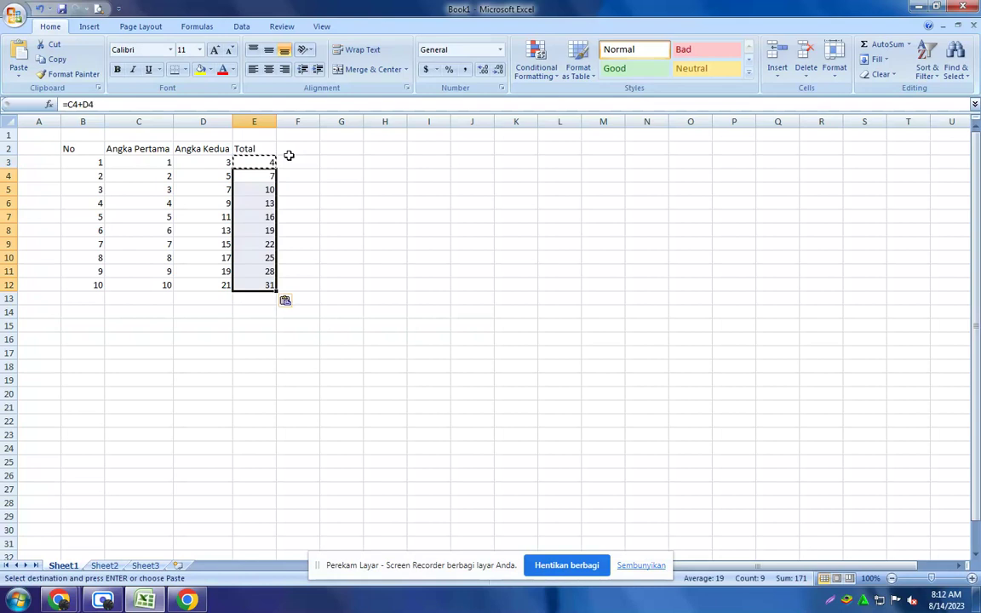
Extend the E2 header to "Total Penjumlahan" and fit column E's width to the text.
left_click(254, 150)
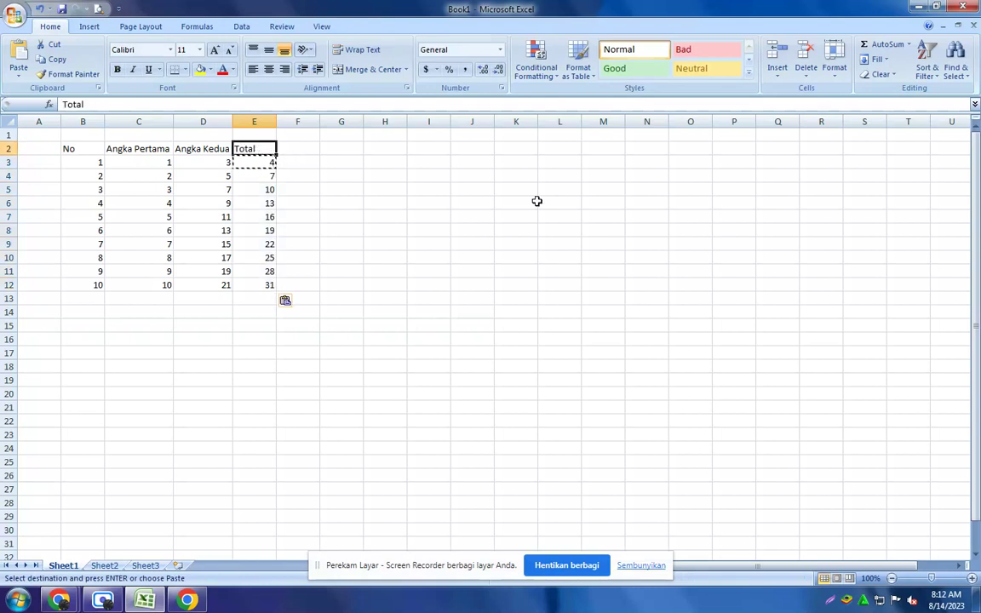
left_click(93, 104)
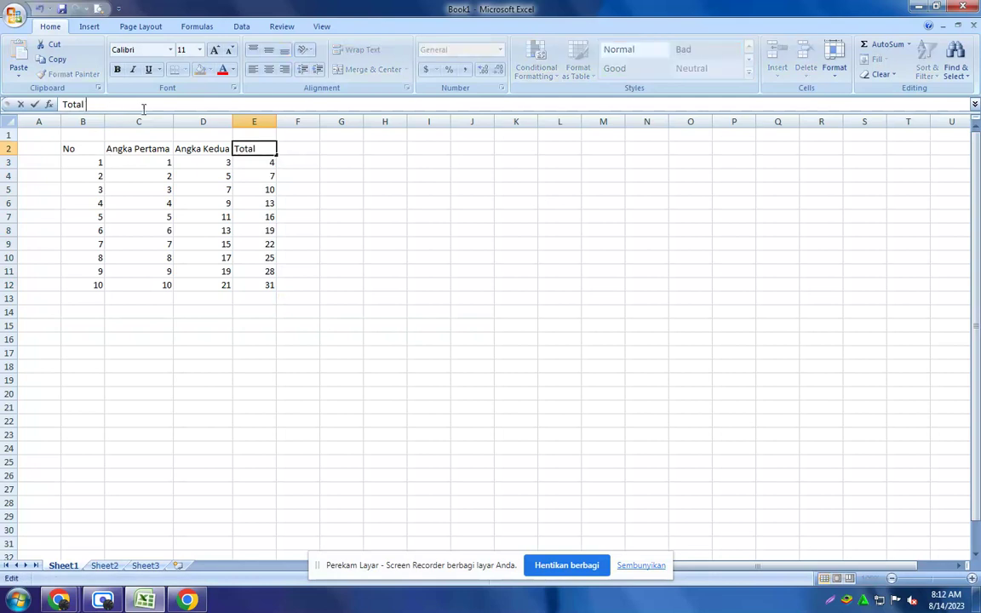
type("Penjumlahan")
left_click(428, 202)
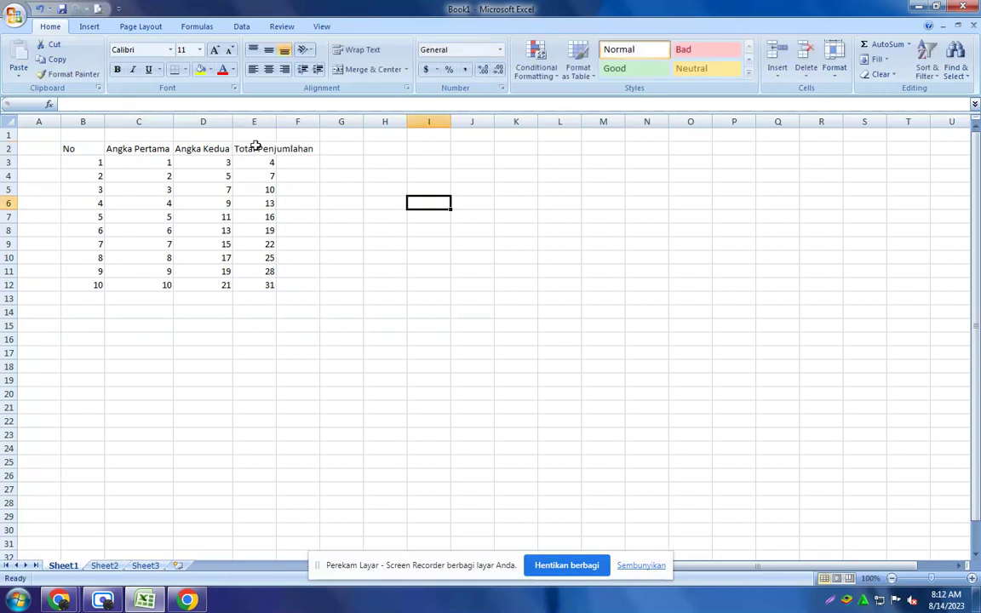
double_click(276, 122)
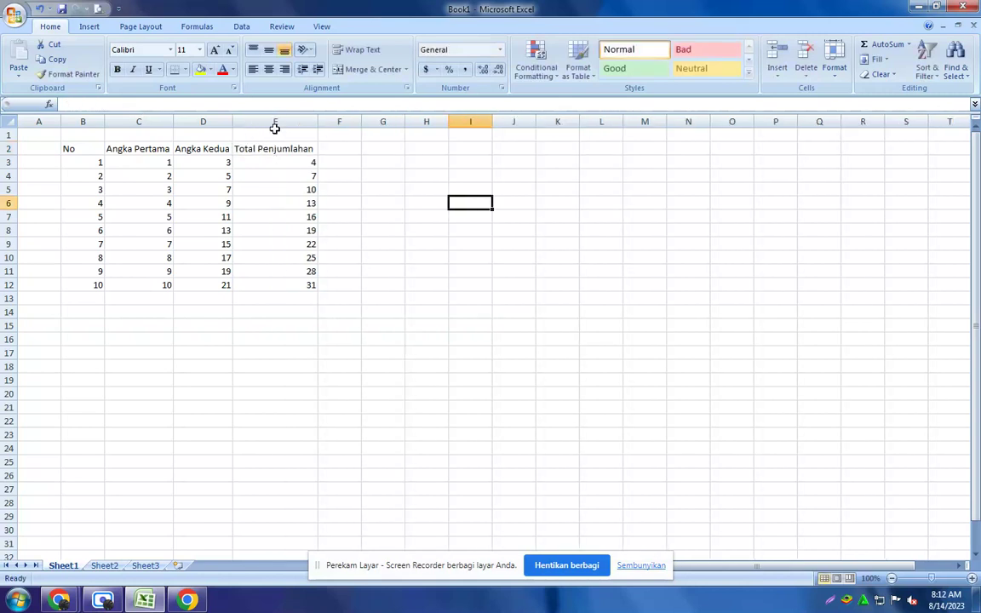
Center the row 2 headers horizontally and vertically and make them bold.
left_click(84, 149)
left_click(107, 148)
left_click(8, 148)
left_click(269, 69)
left_click(268, 49)
left_click(118, 70)
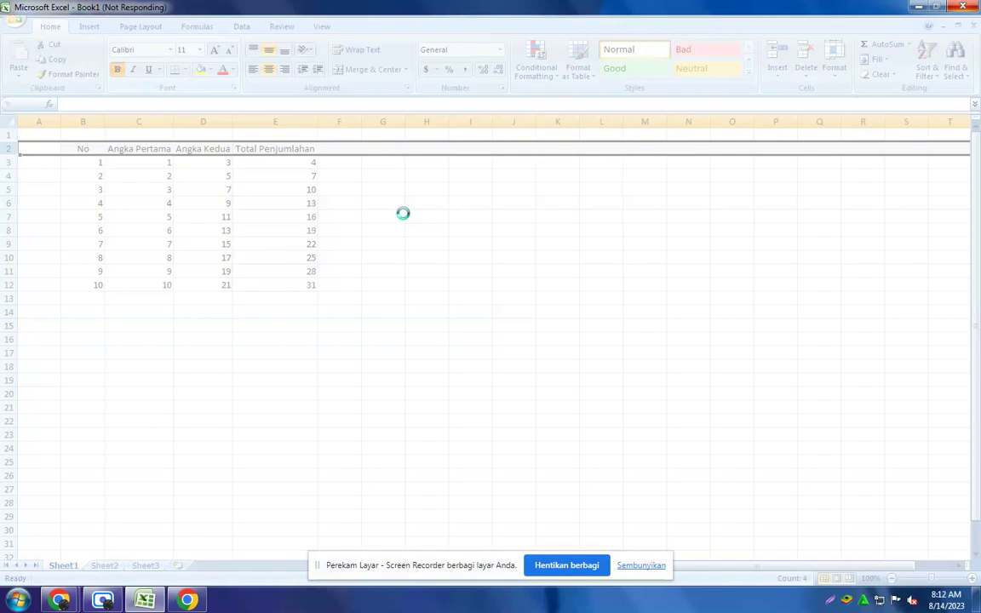
left_click(335, 137)
left_click(343, 152)
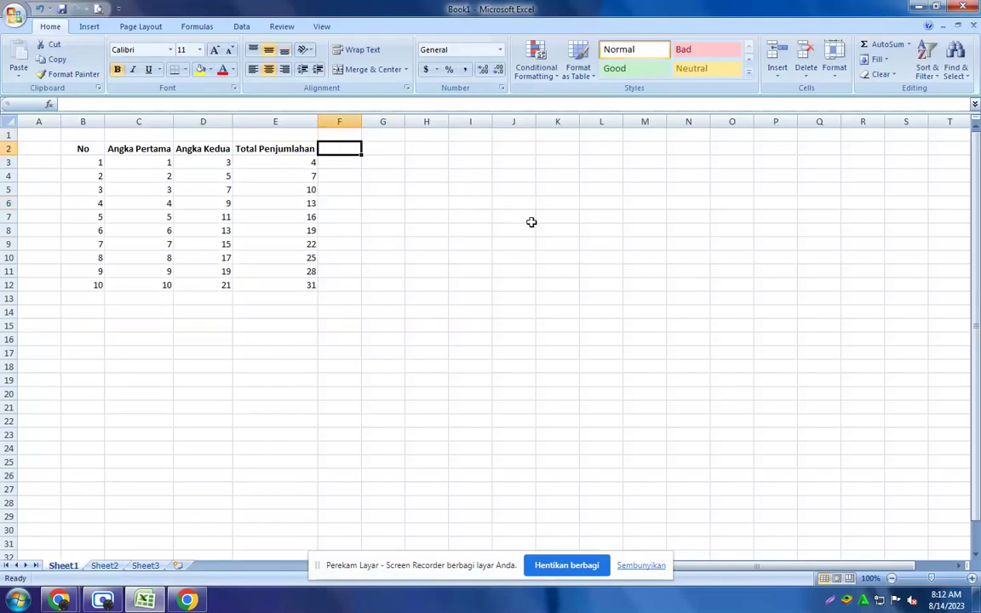
type("T")
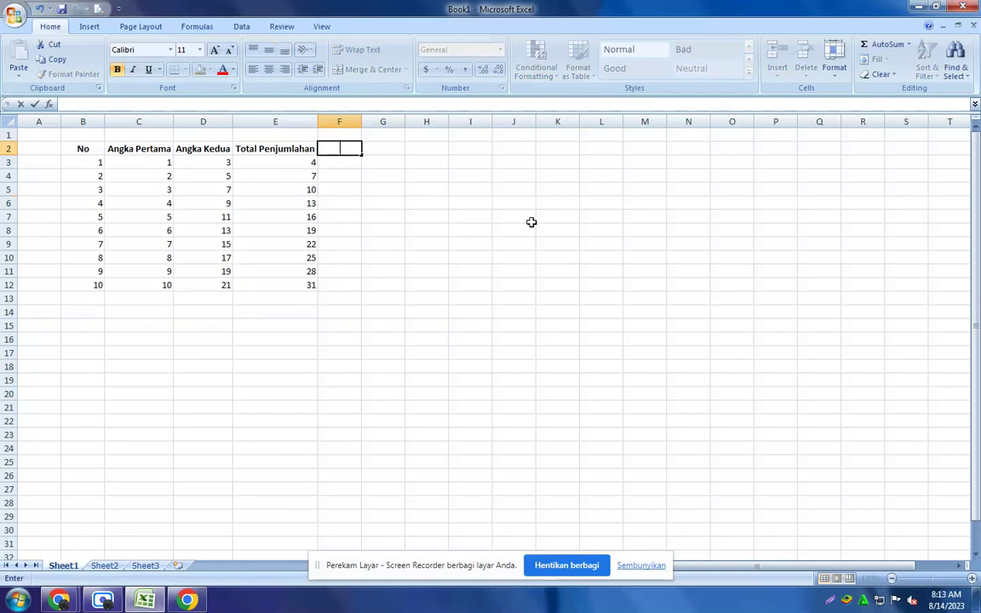
left_click(424, 256)
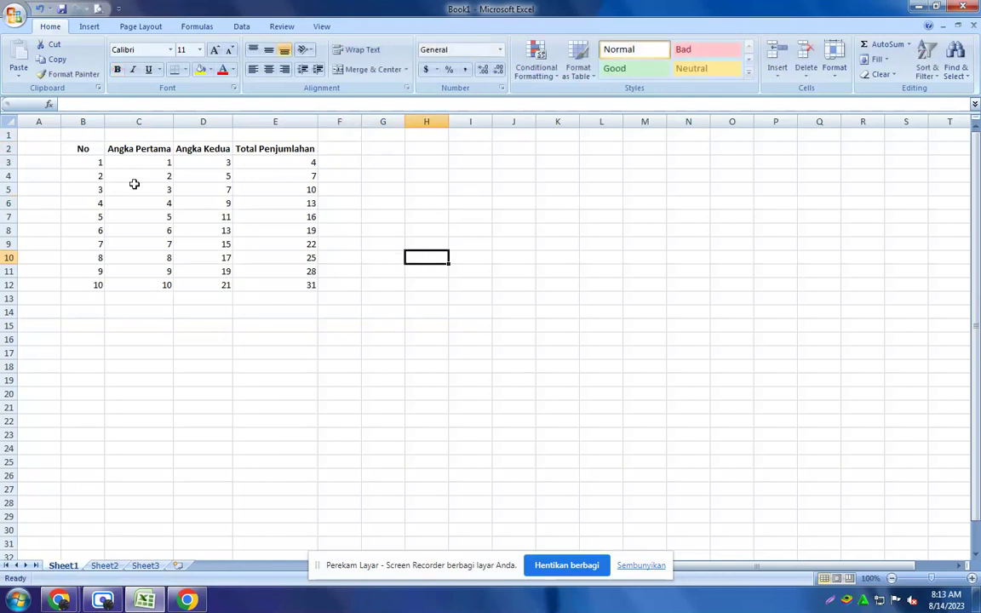
Apply medium solid outline and inside borders to the header cells B2:E2.
left_click_drag(81, 149, 297, 149)
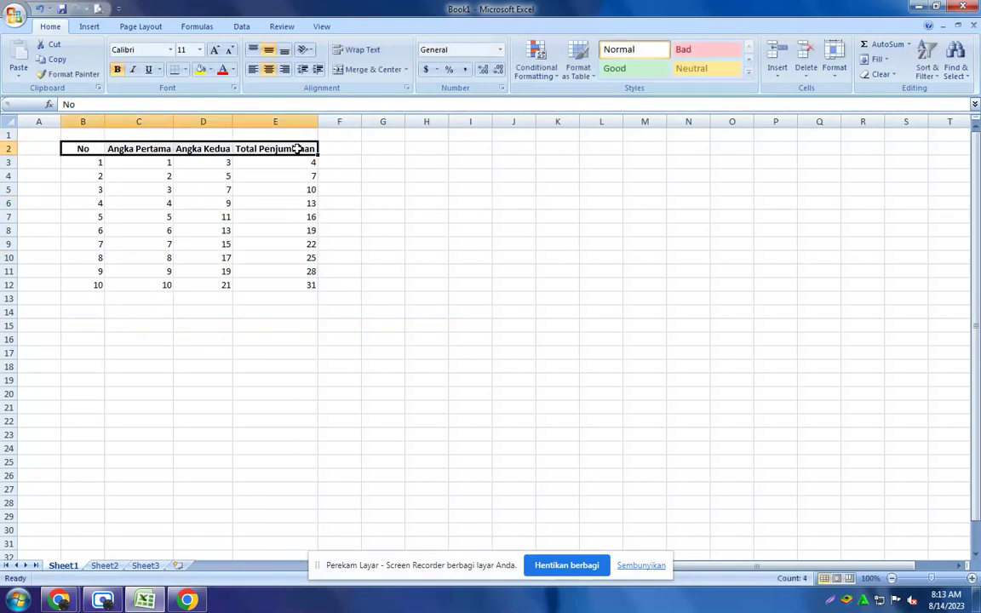
right_click(297, 149)
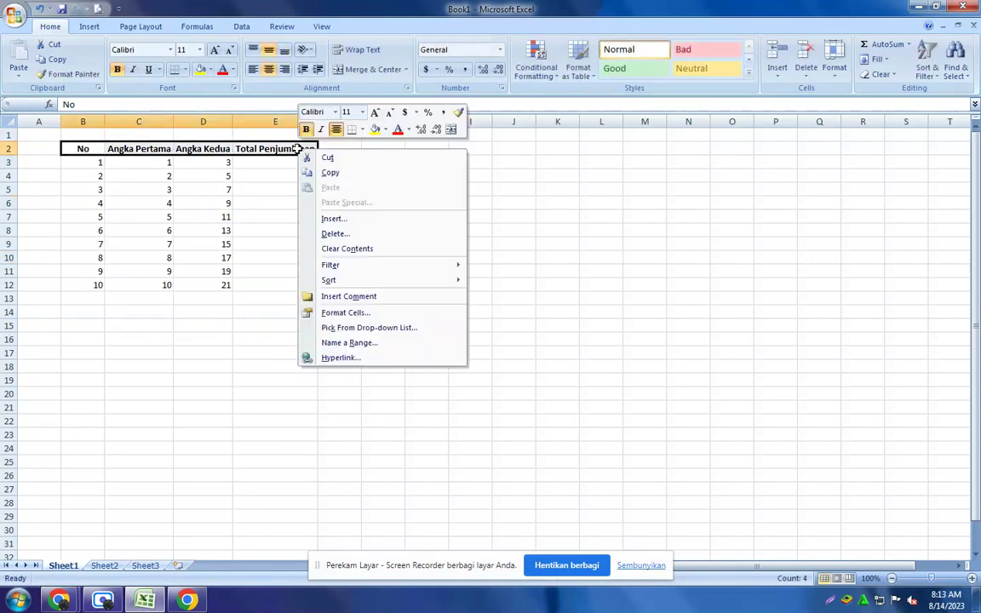
left_click(349, 313)
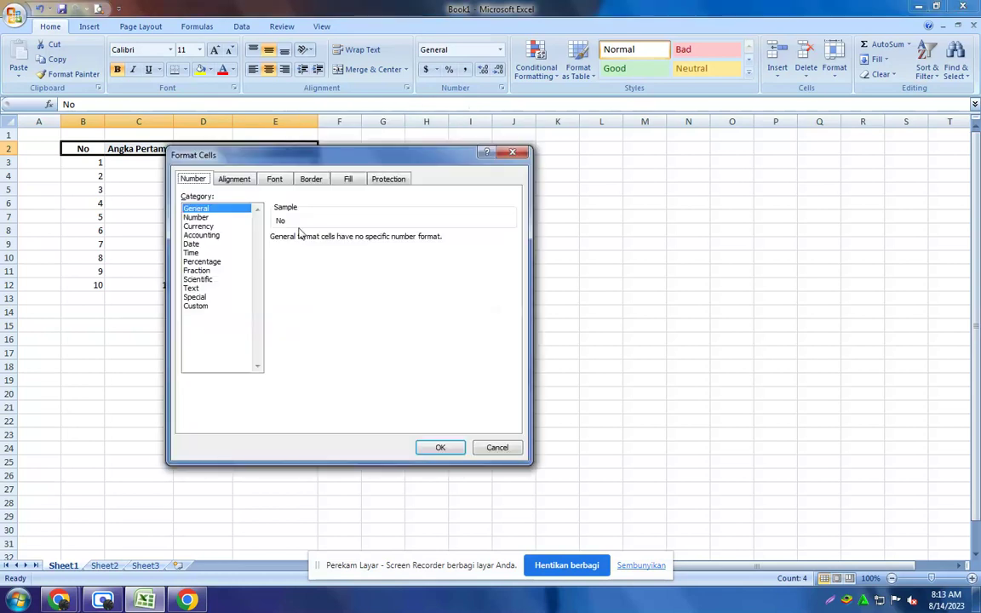
left_click(310, 181)
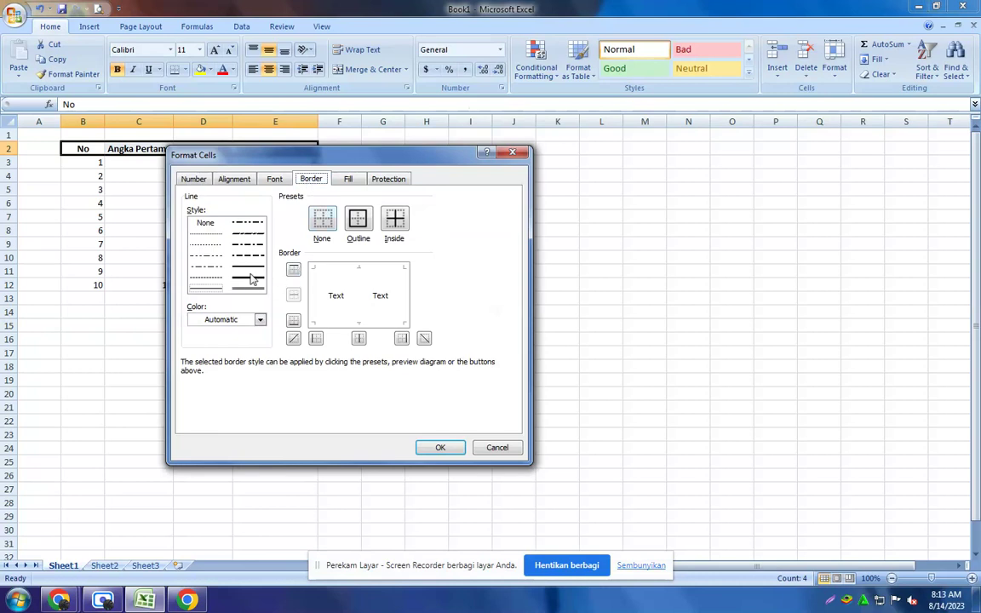
left_click(357, 219)
left_click(395, 219)
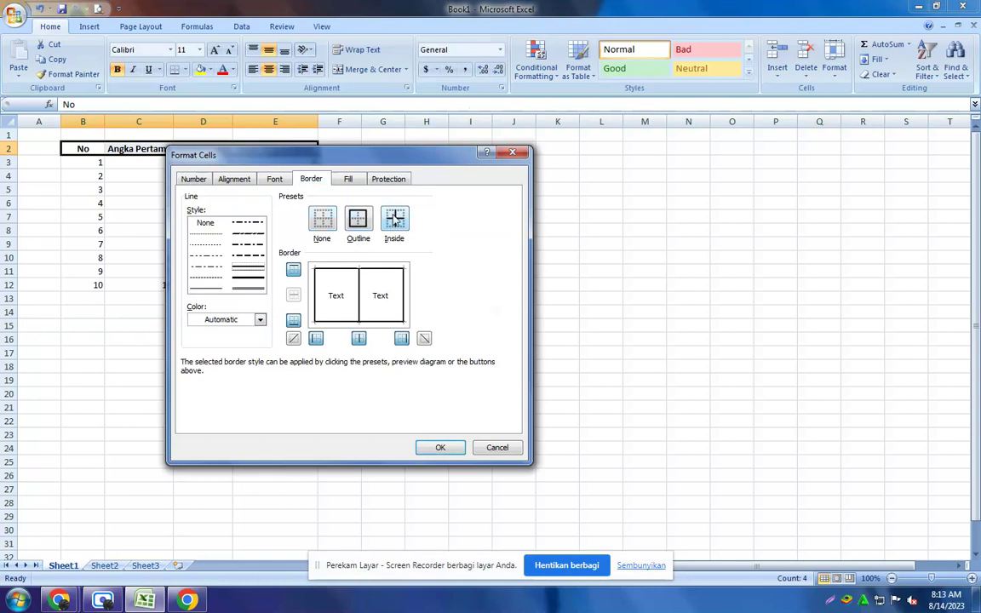
left_click(441, 448)
Apply a medium solid outline and thin inside borders to the data cells B3:E12.
left_click(76, 163)
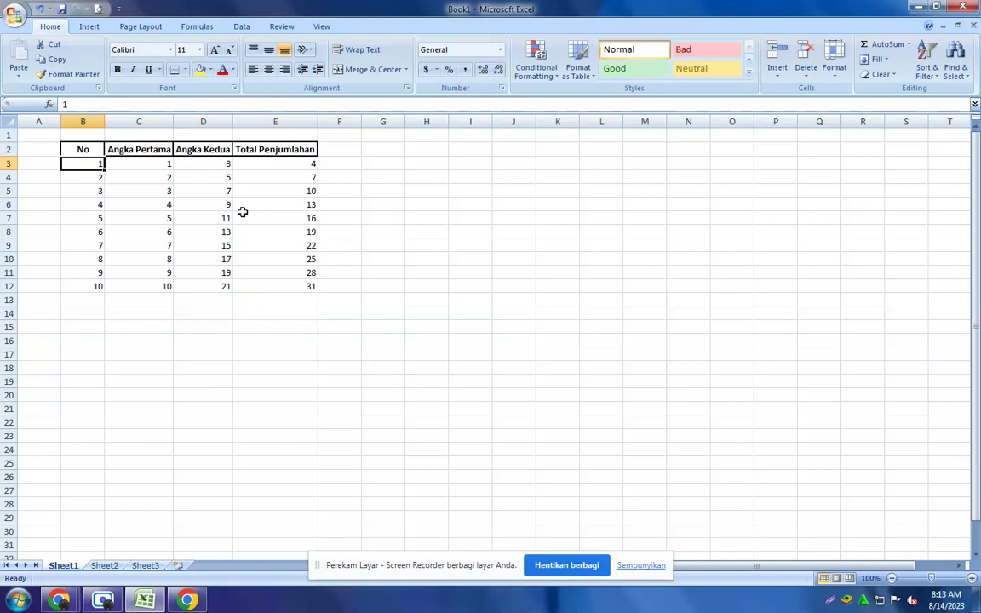
key("shift+Right")
key("shift+Right")
key("shift+Right")
key("shift+Down")
key("shift+Down")
key("shift+Down")
key("shift+Down")
key("shift+Down")
key("shift+Down")
key("shift+Down")
key("shift+Down")
key("shift+Down")
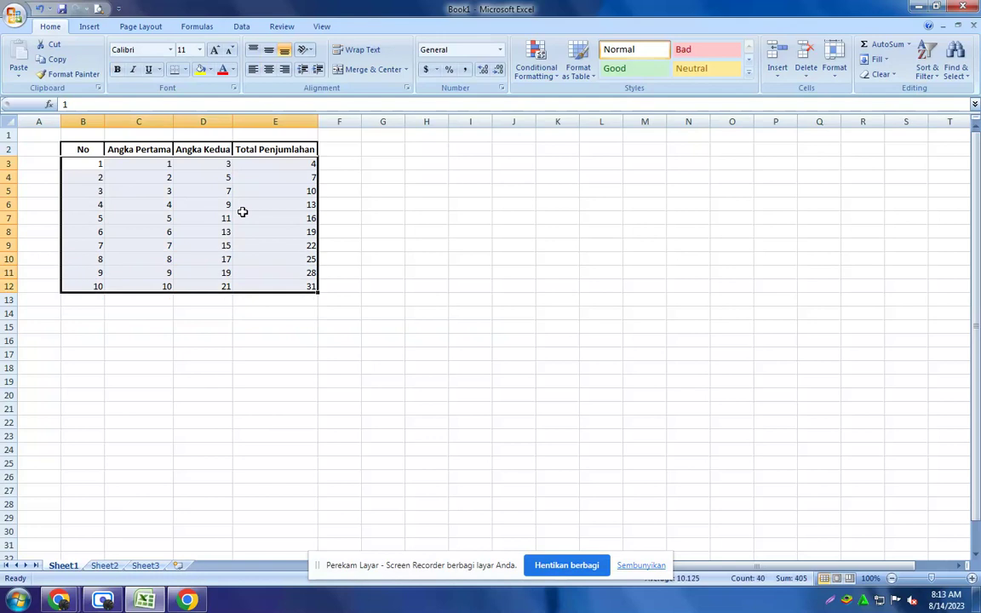
key("shift+F10")
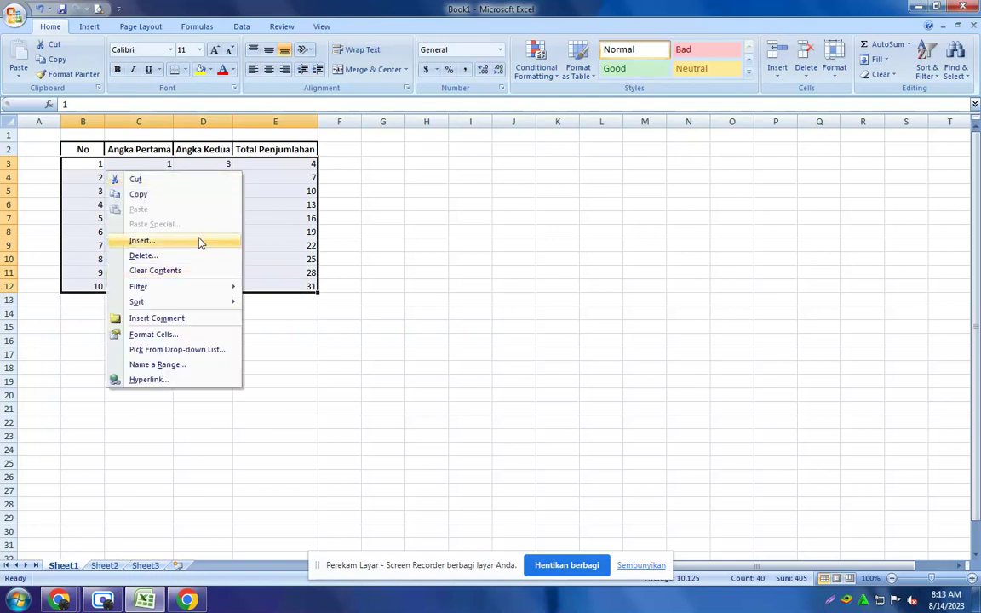
key("Escape")
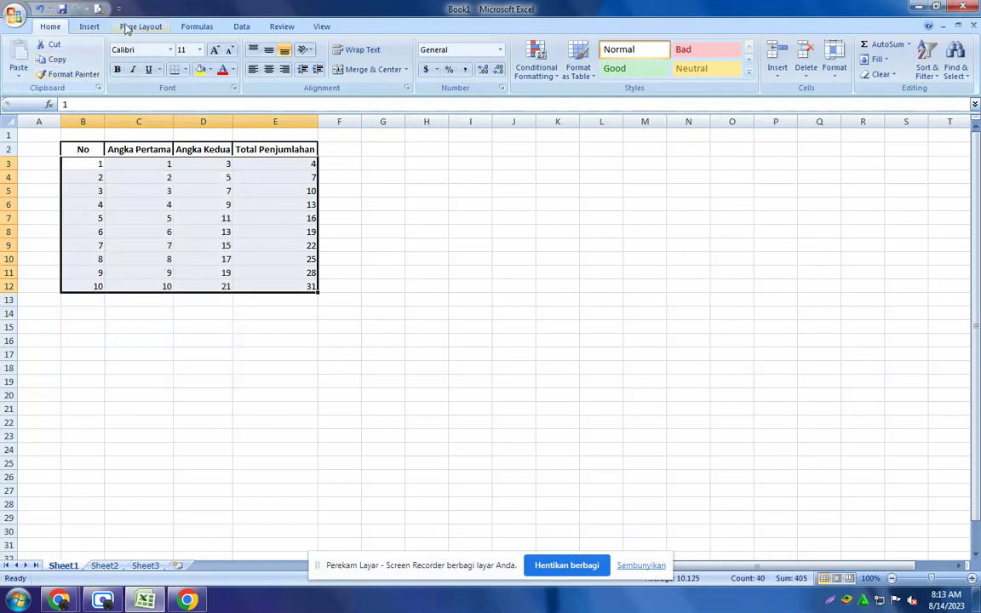
left_click(95, 27)
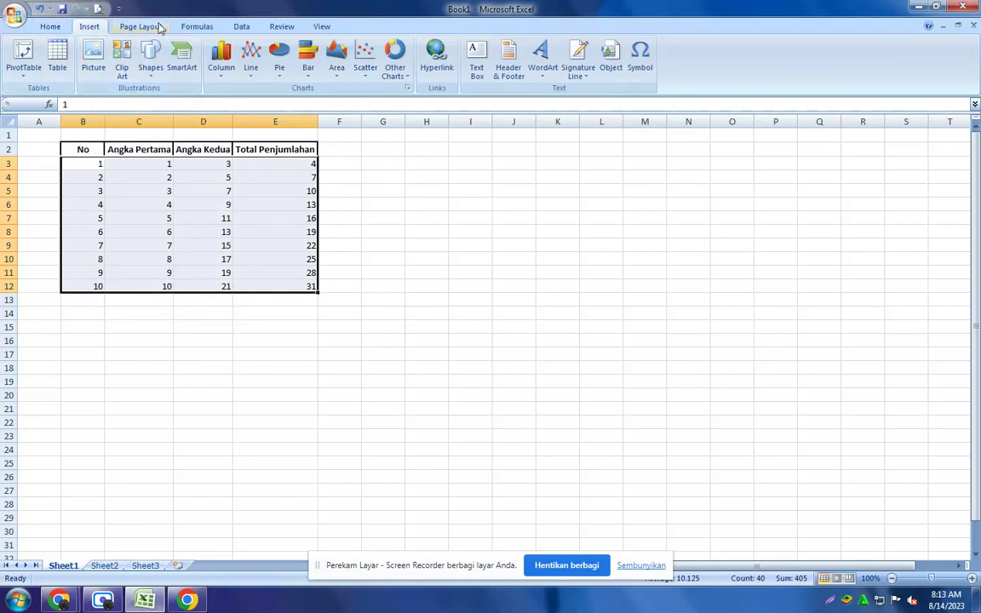
left_click(199, 27)
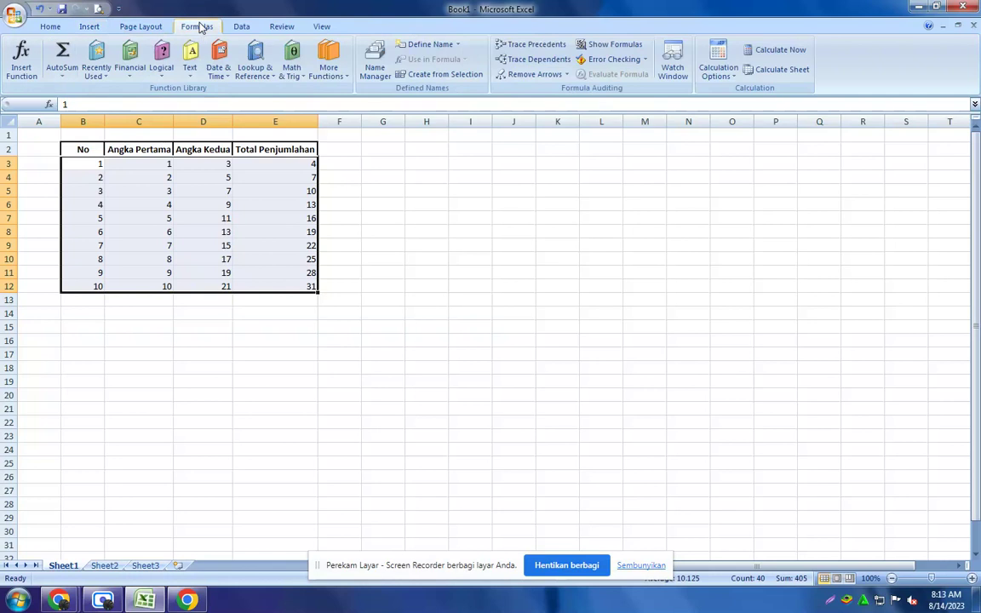
right_click(151, 180)
left_click(189, 345)
left_click(195, 249)
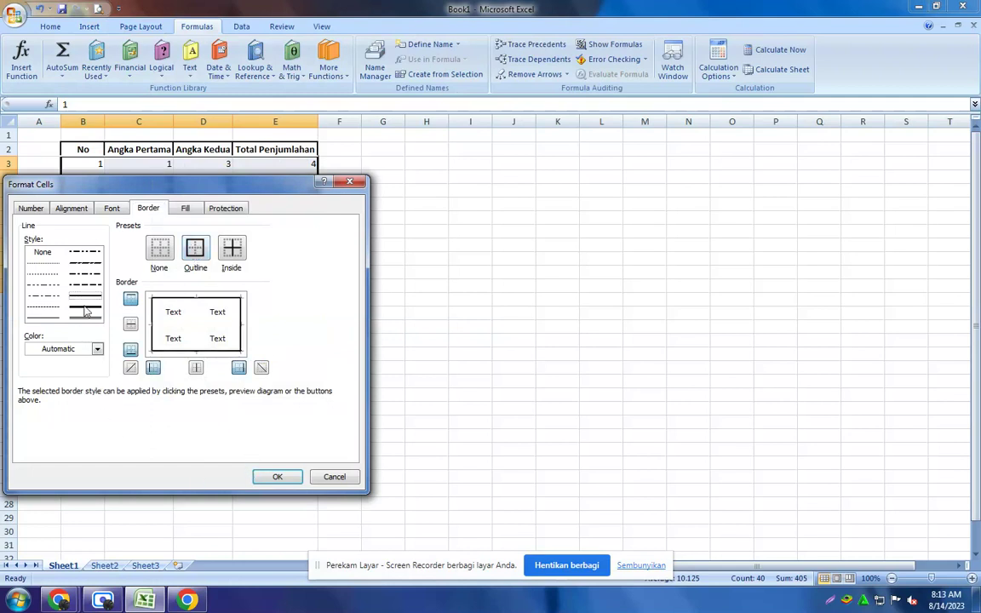
left_click(230, 248)
left_click(277, 476)
left_click(389, 419)
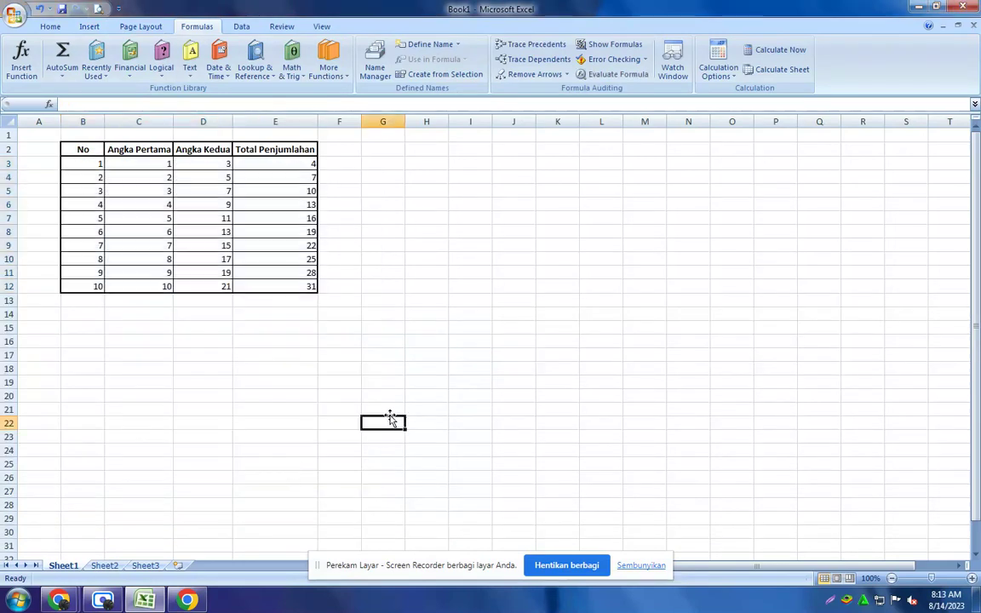
Fit column B's width to its contents and wrap the text in headers C2:E2.
double_click(104, 121)
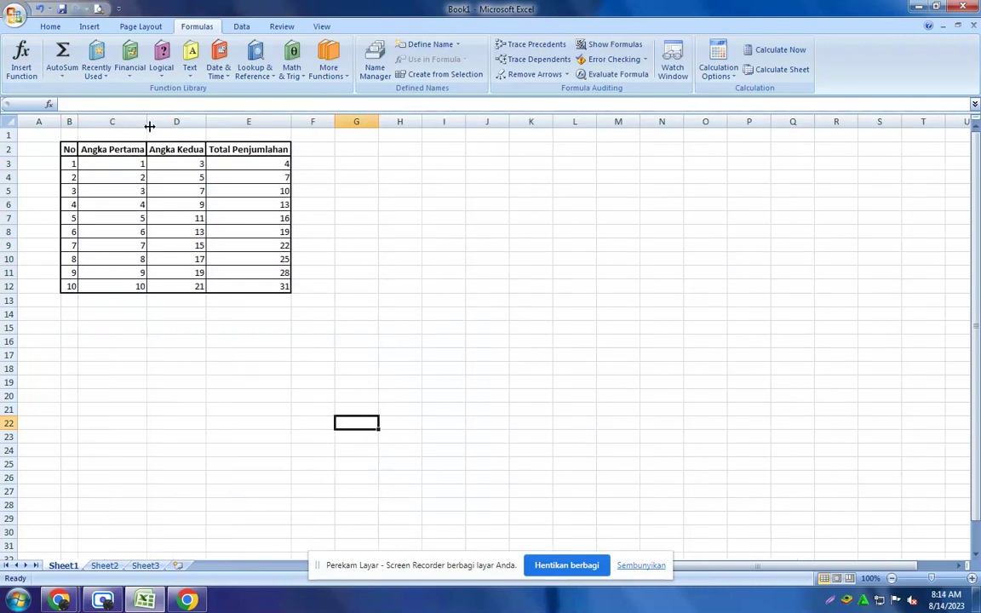
left_click(443, 258)
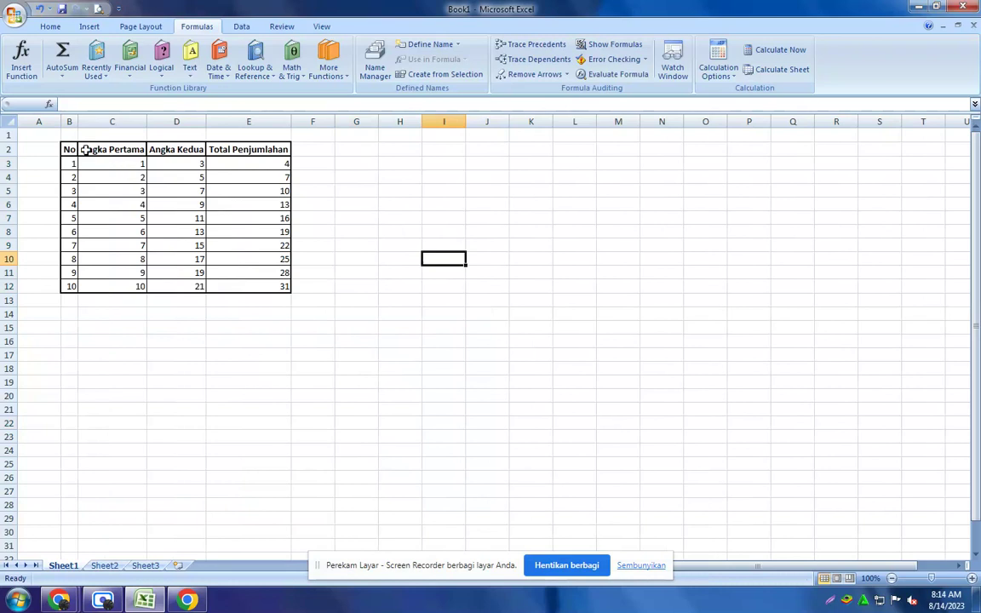
left_click_drag(109, 150, 256, 150)
left_click(51, 26)
left_click(364, 51)
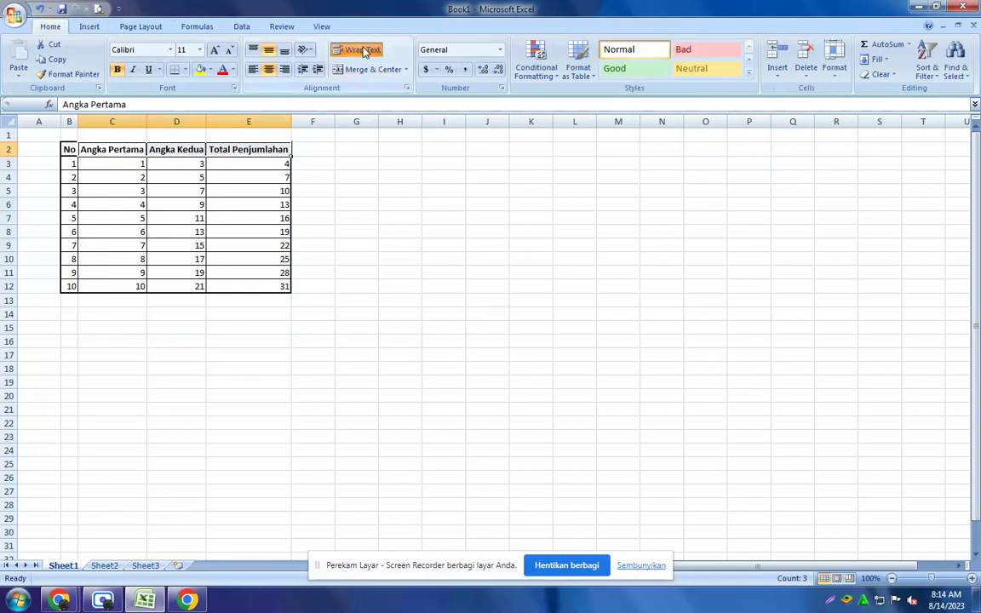
Narrow columns C, D and E so their headers break onto two lines, and fit row 2's height to the wrapped text.
left_click_drag(147, 122, 141, 121)
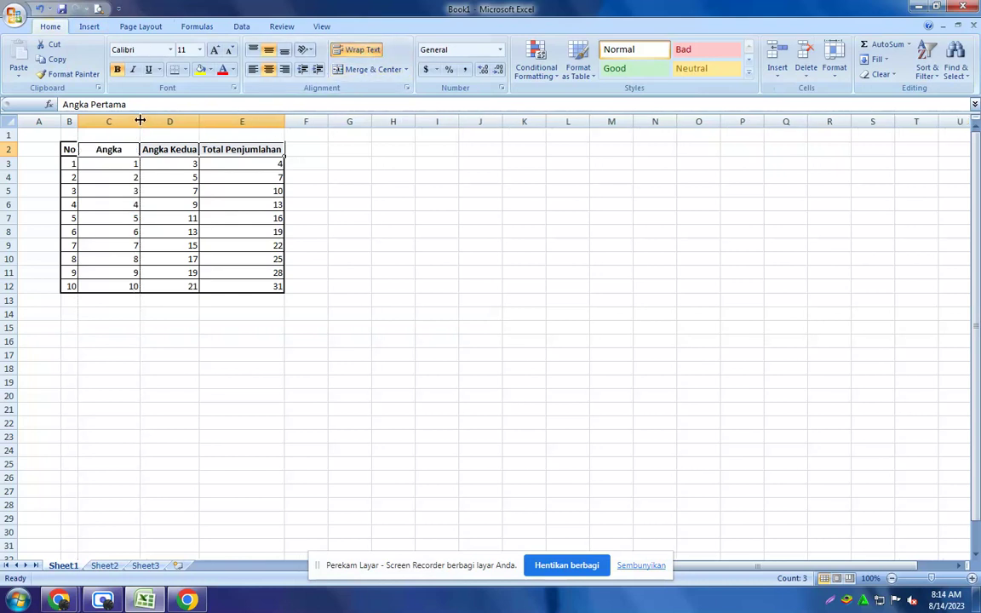
double_click(10, 156)
left_click_drag(200, 121, 183, 124)
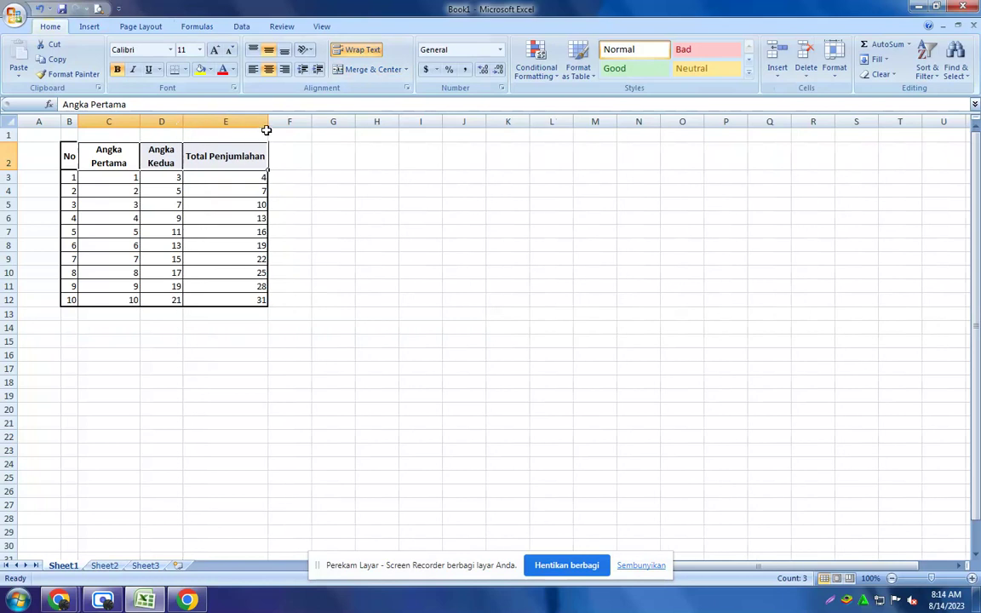
left_click_drag(268, 122, 244, 124)
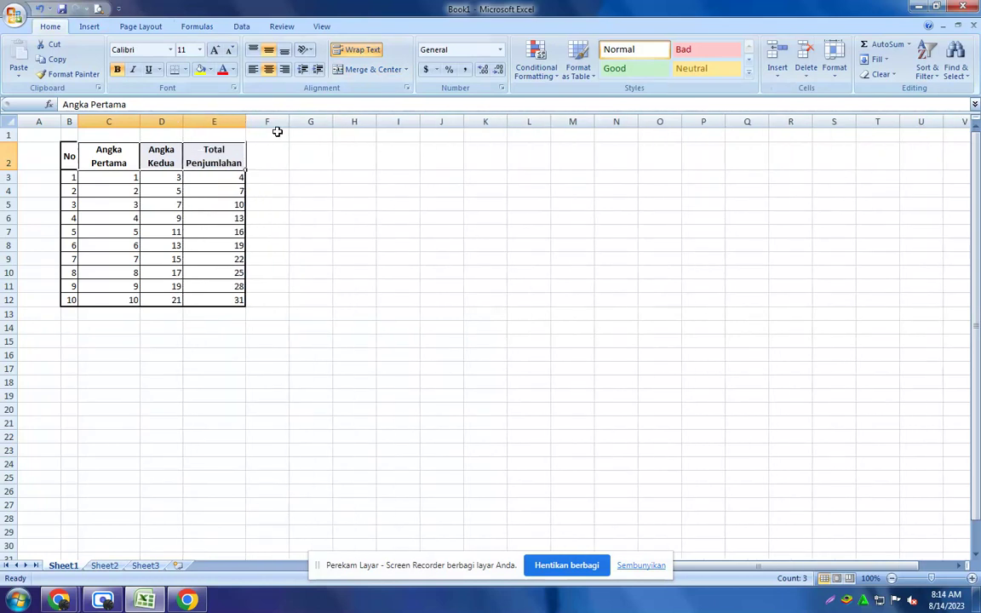
left_click(339, 300)
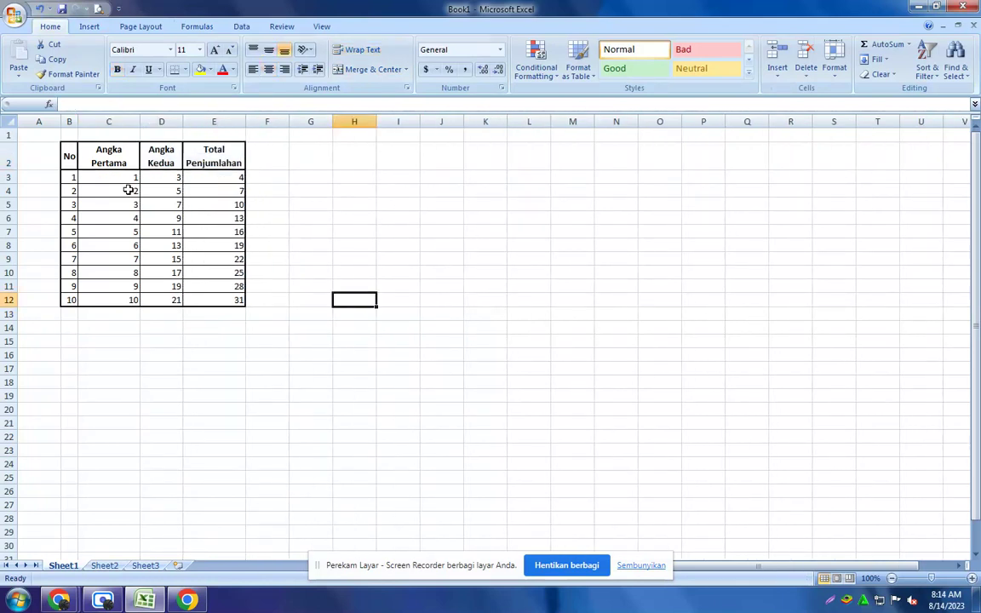
Center the values in B3:E12 horizontally.
left_click_drag(74, 177, 241, 293)
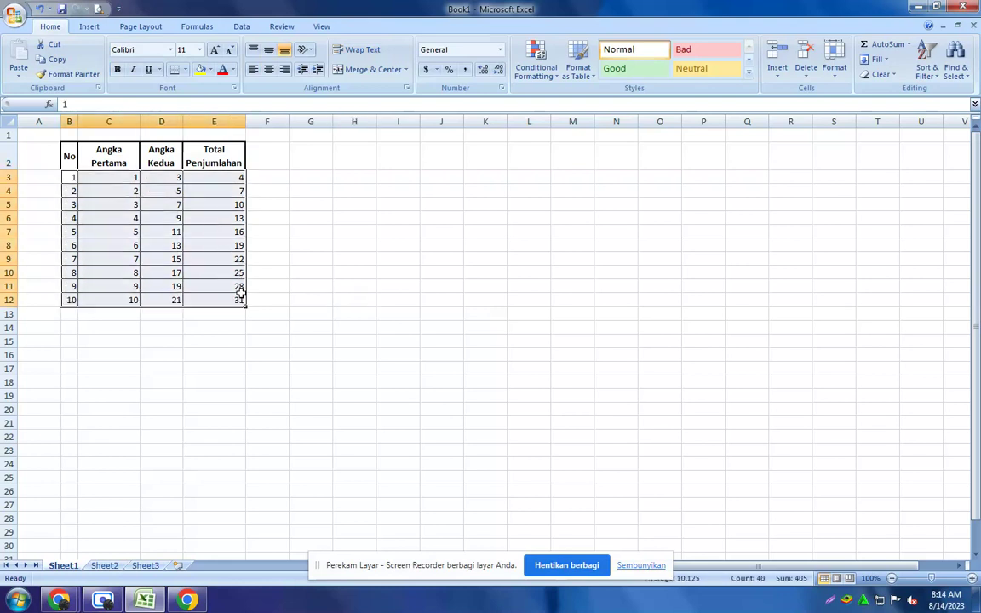
left_click(268, 69)
left_click(353, 285)
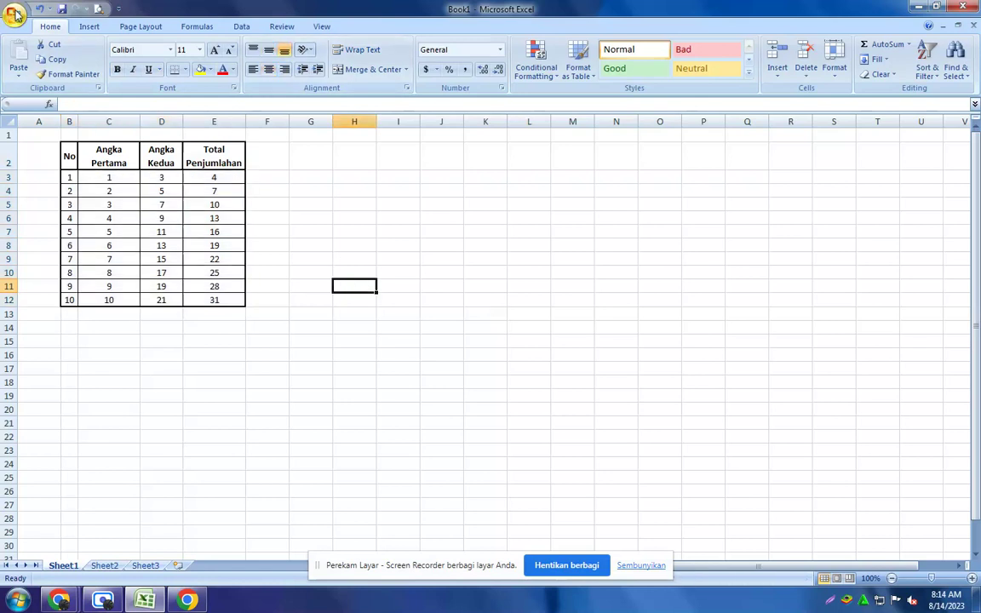
left_click(15, 15)
mouse_move(54, 140)
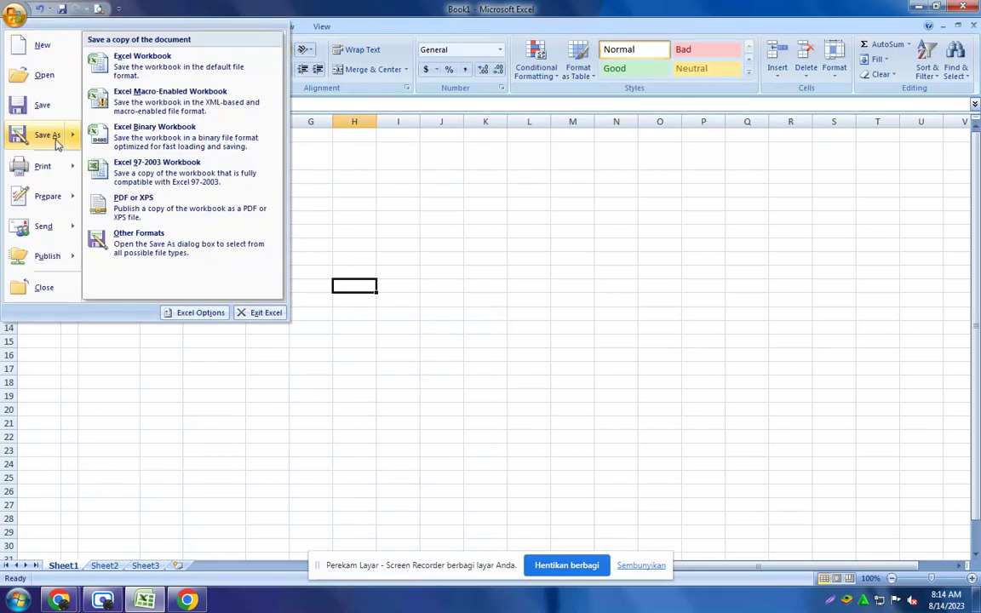
left_click(376, 350)
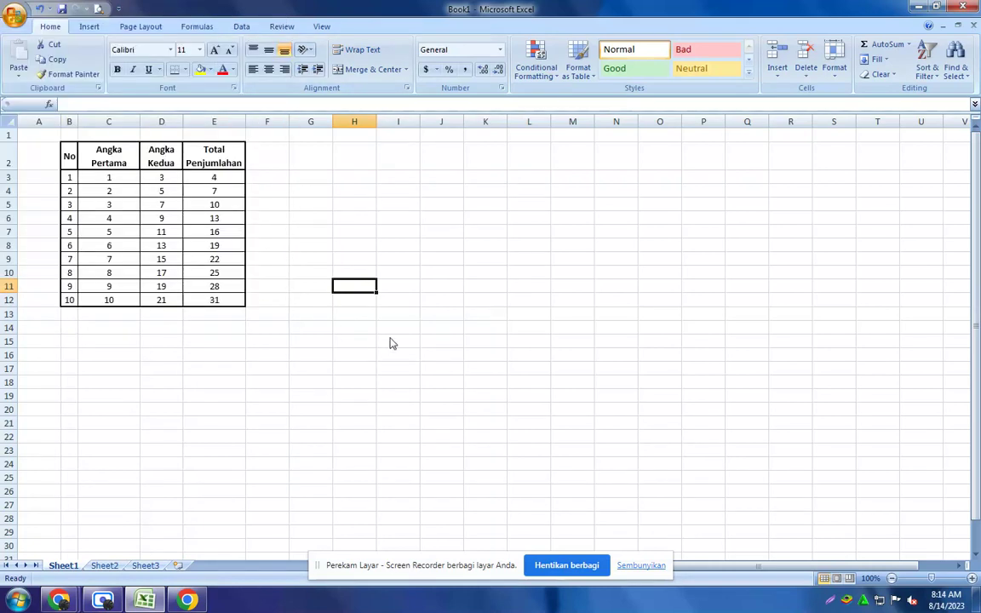